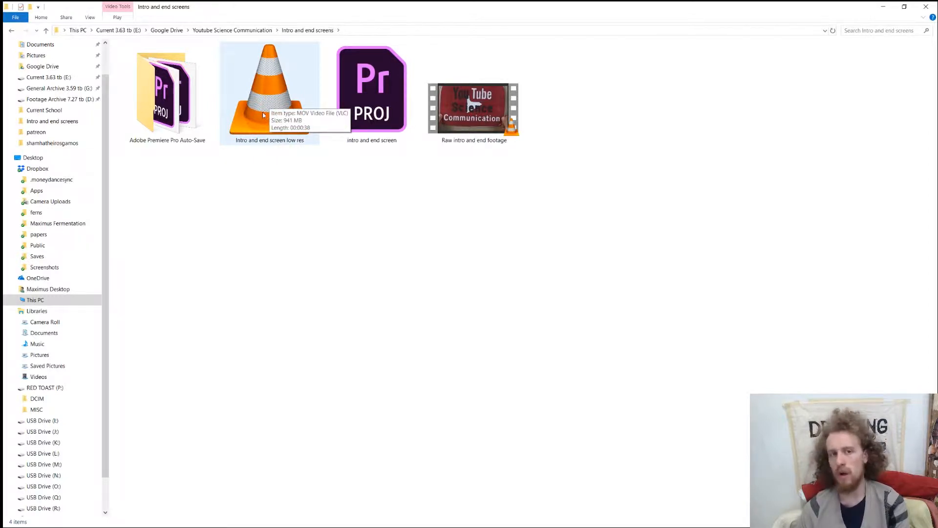
Open the "intro and end screen" project in Premiere Pro and move the playhead to the start of the sequence.
double_click(375, 102)
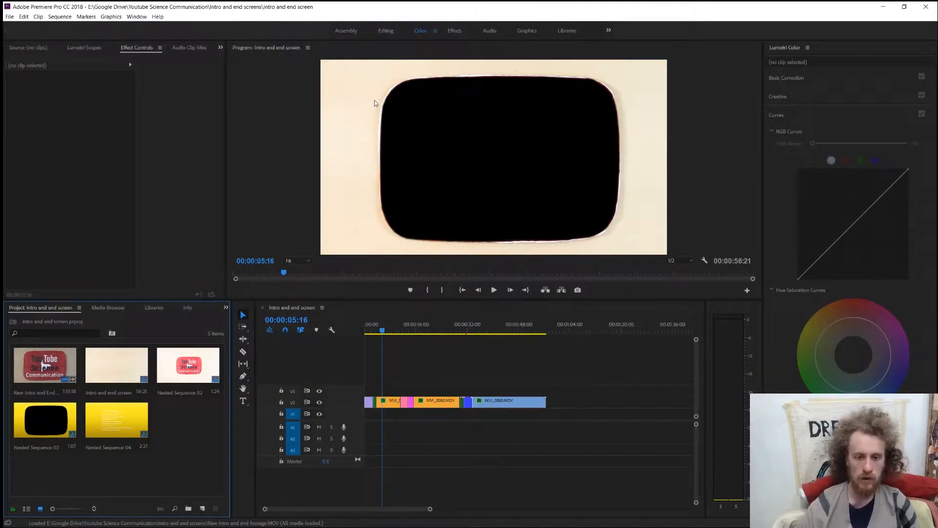
drag(381, 333, 353, 339)
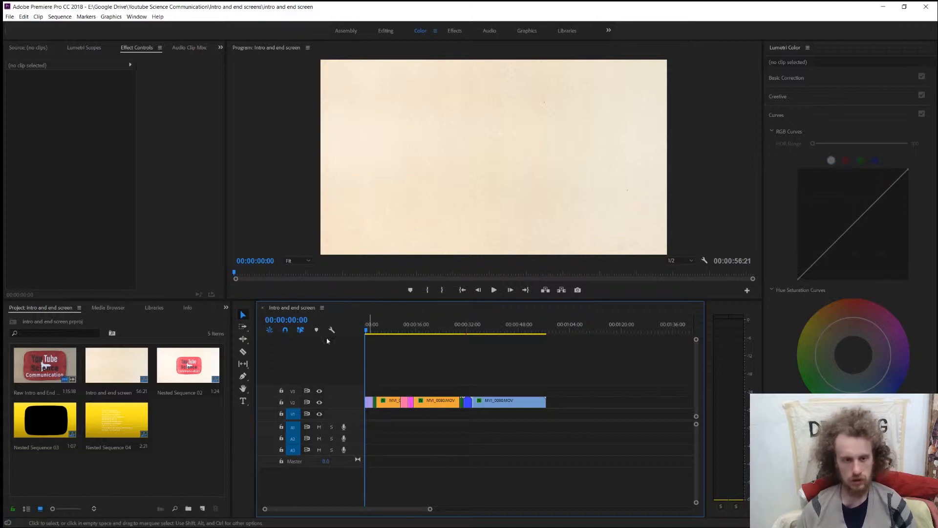
key(equal)
key(equal)
key(minus)
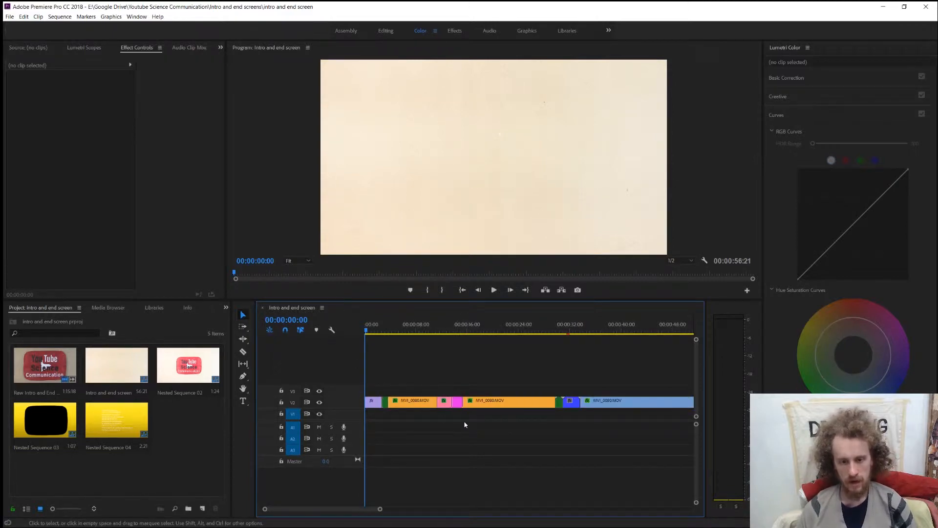
Examine the clips along the V2 track one after another, from the intro pieces to the final end-screen clip.
click(385, 405)
click(403, 406)
click(445, 404)
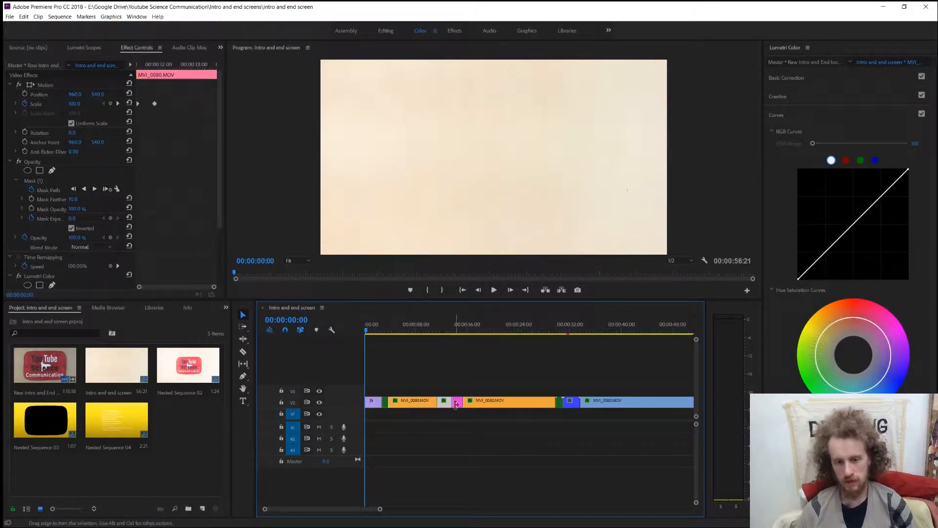
click(458, 404)
click(547, 404)
click(560, 404)
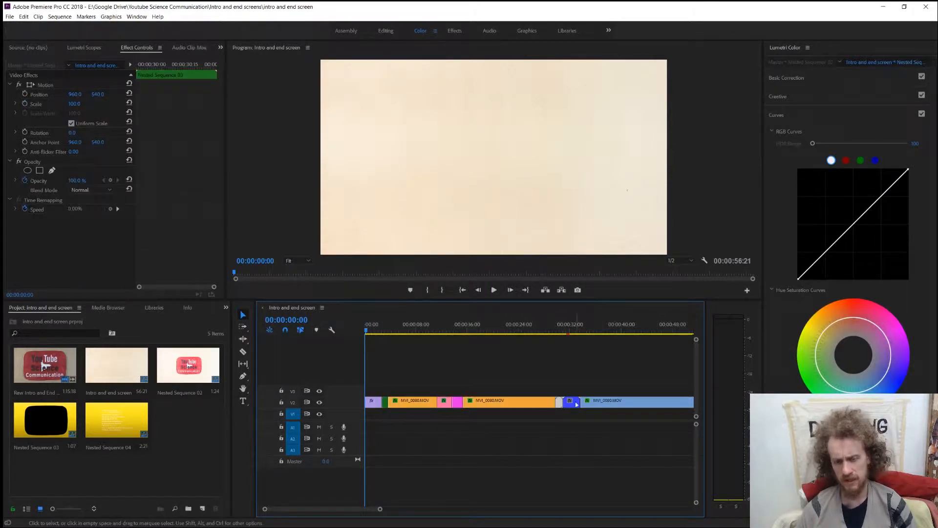
click(572, 404)
click(601, 404)
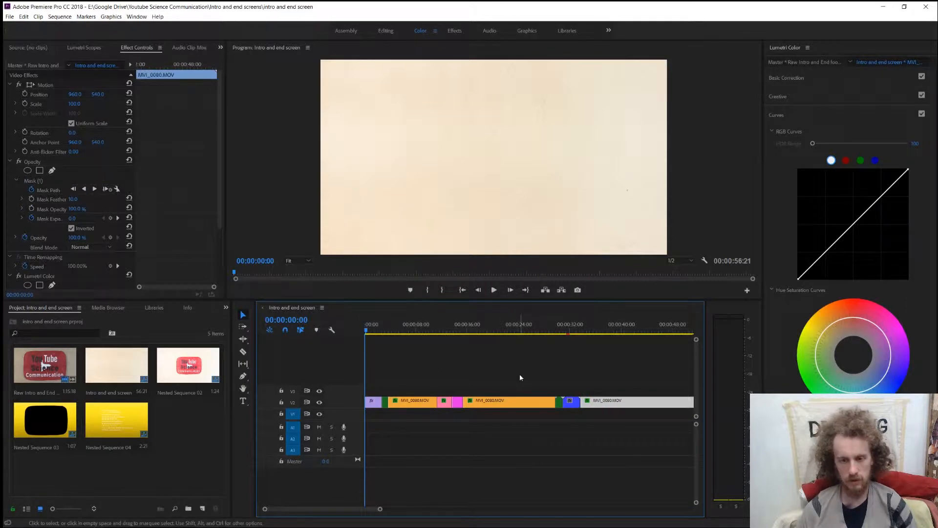
Preview the intro animation from the sequence start, replaying the transition from the logo to the empty frame.
key(space)
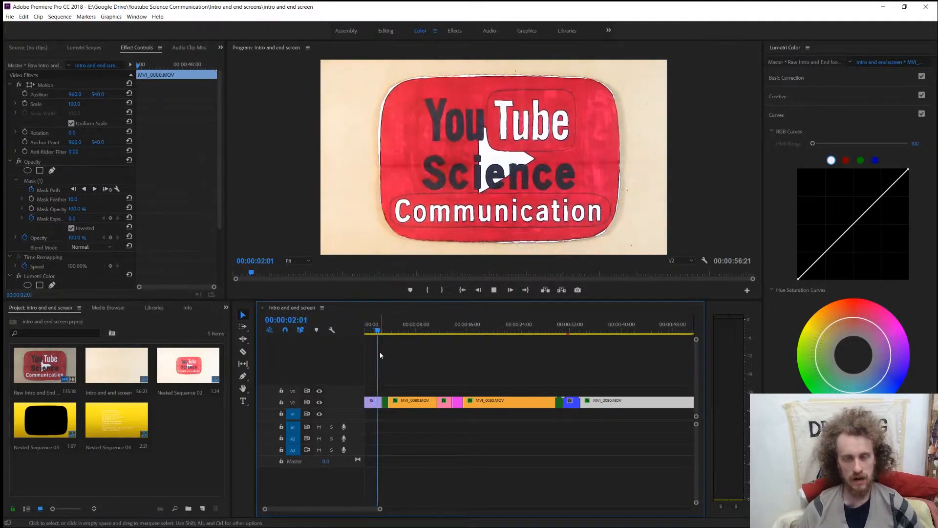
key(space)
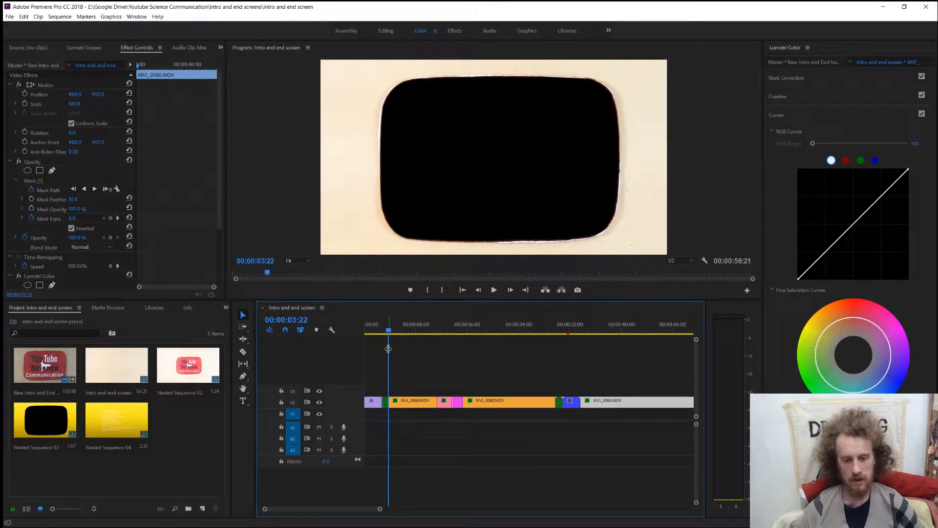
key(equal)
key(equal)
drag(459, 331, 435, 337)
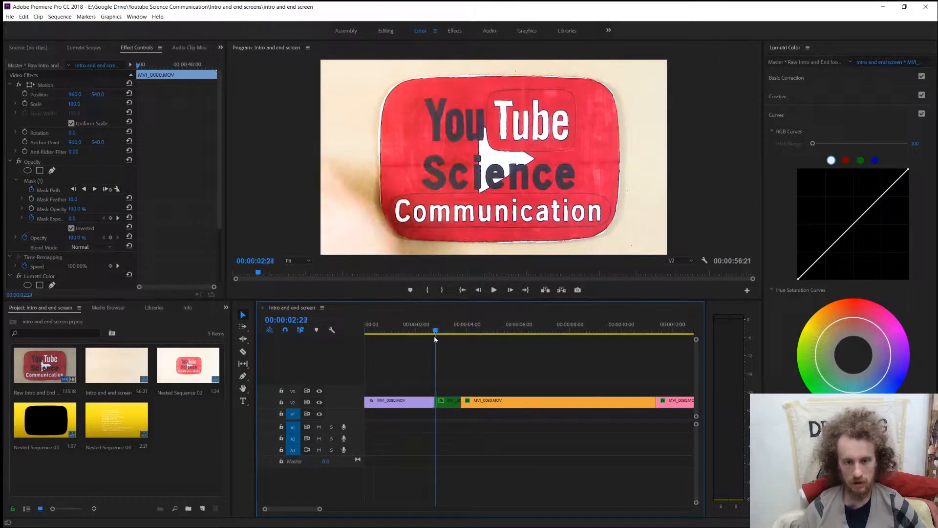
key(space)
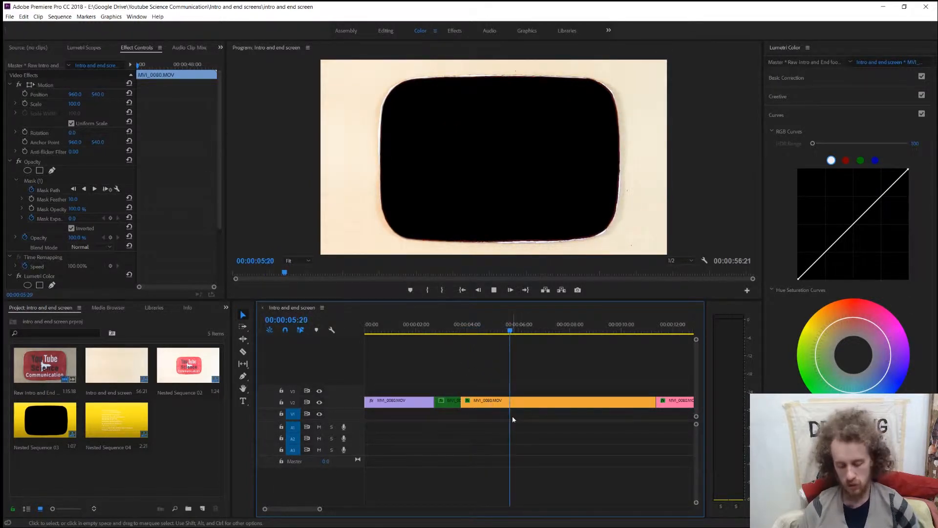
key(minus)
key(space)
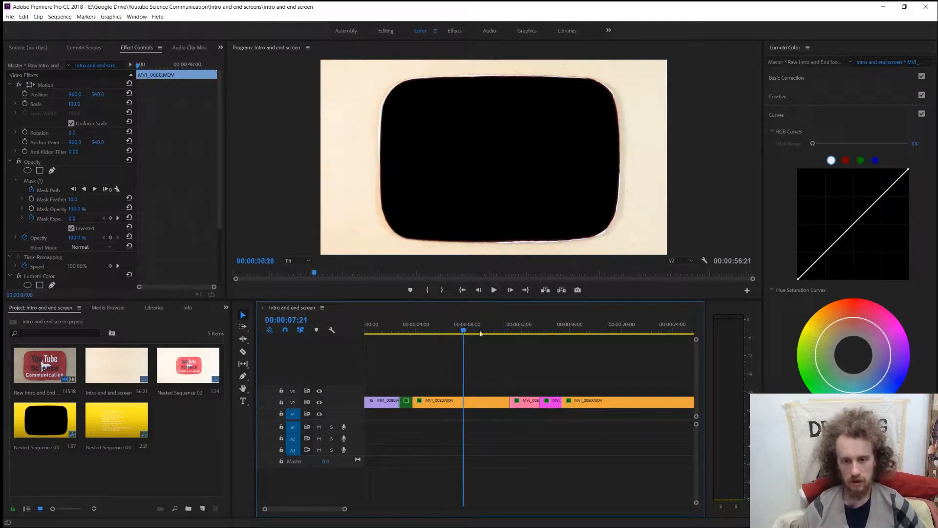
Preview the zoom transition across the pink and magenta clips, around 14 seconds into the sequence.
drag(481, 333, 546, 331)
key(space)
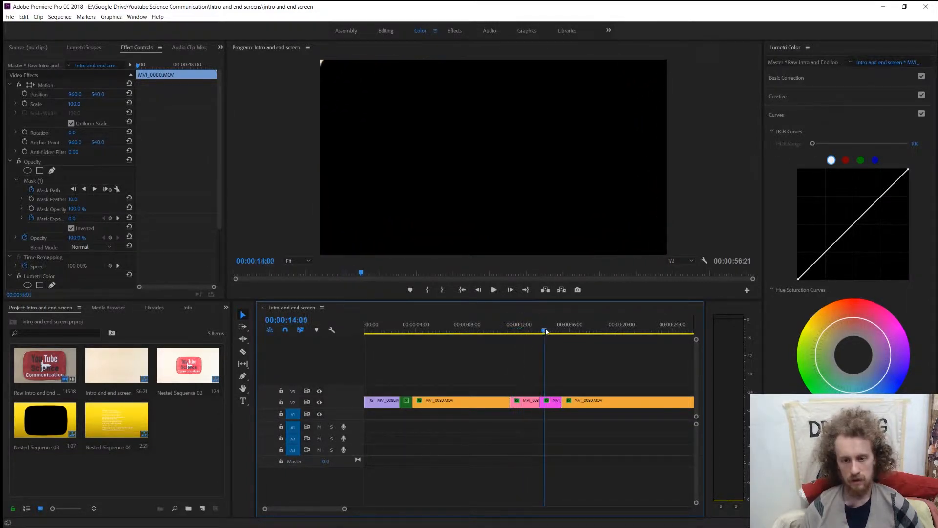
key(space)
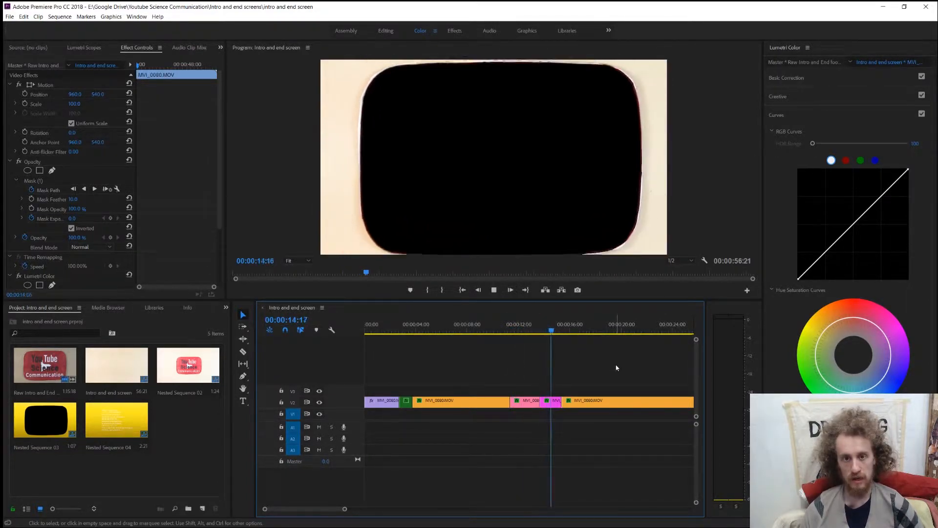
scroll(595, 368, down, 3)
key(space)
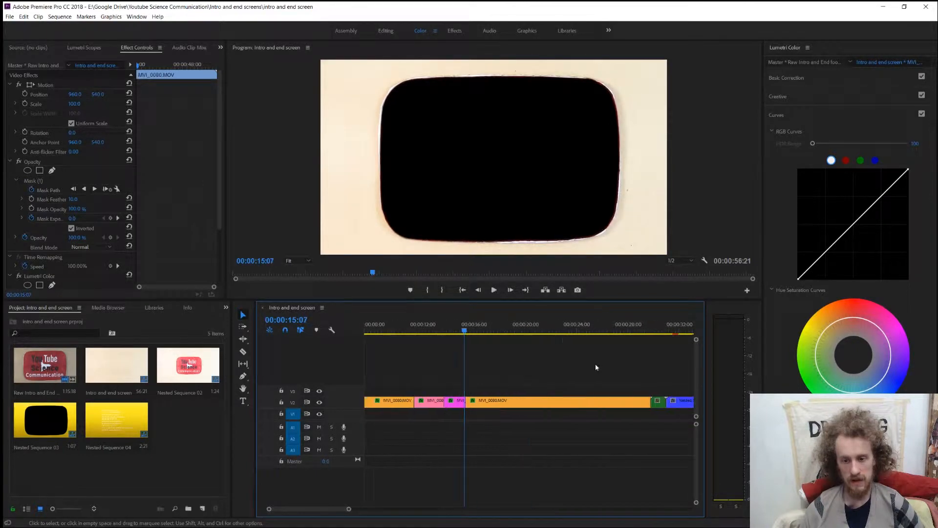
Preview the closing transition from about 29 seconds into the final end-screen clip, and leave all clips deselected.
click(545, 334)
scroll(591, 367, down, 3)
click(539, 333)
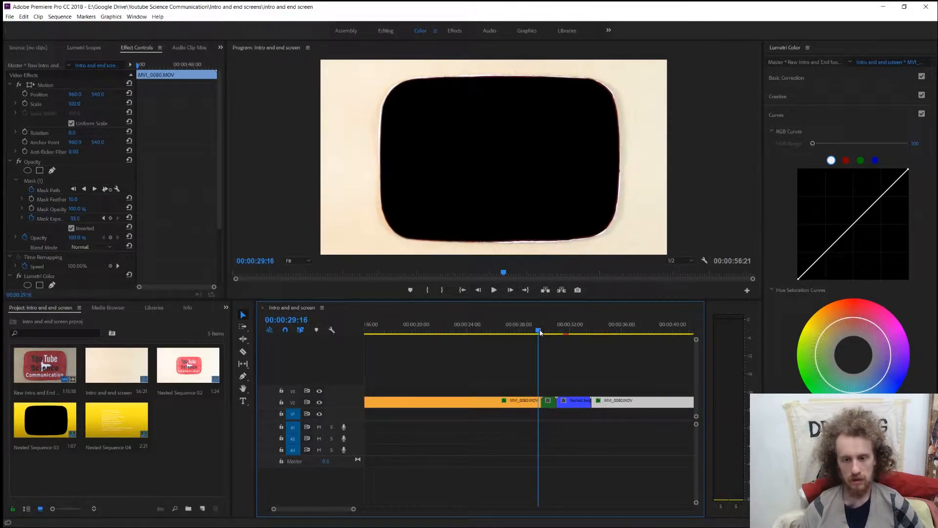
drag(549, 330, 538, 334)
key(space)
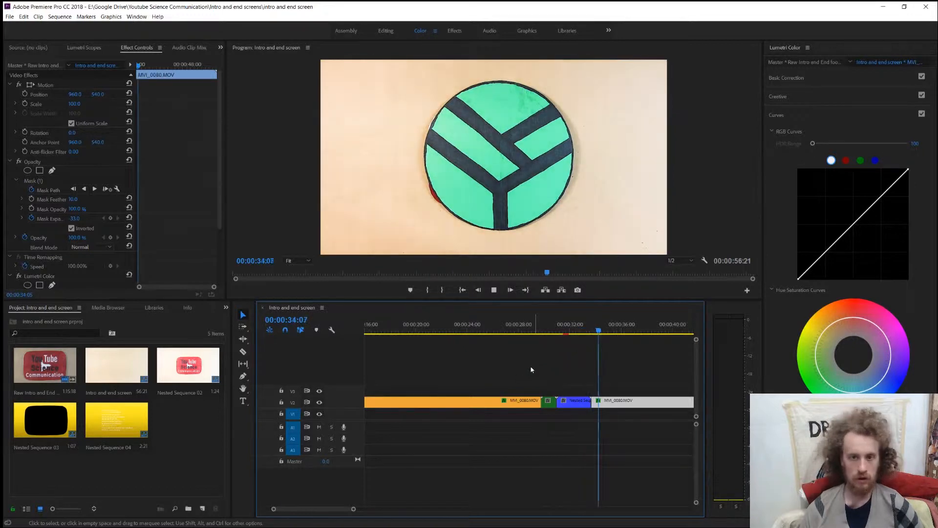
key(space)
key(minus)
key(minus)
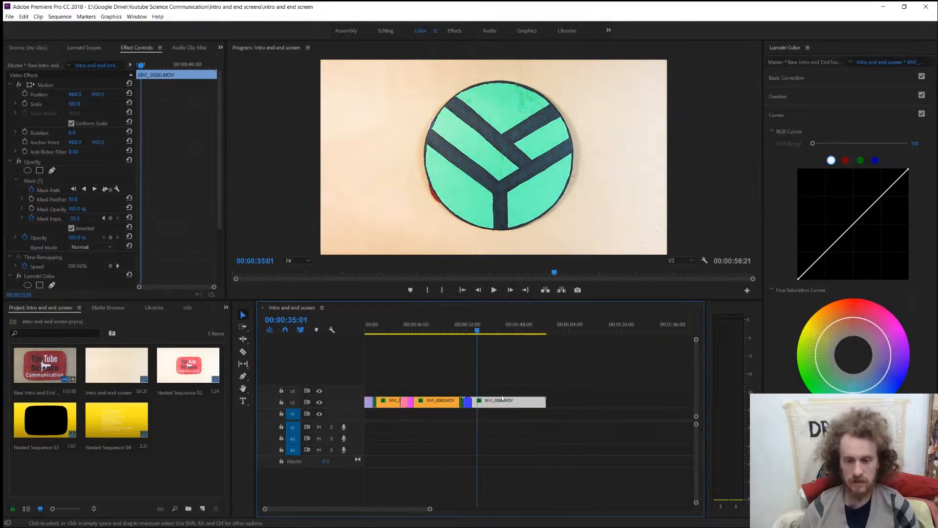
click(504, 428)
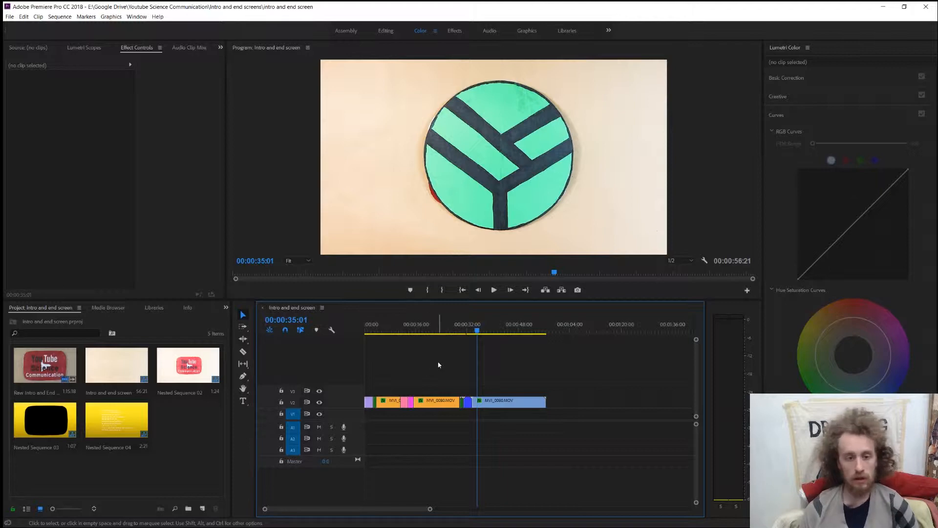
Create a new project named "intro and end screen tutortials" in the existing intro and end screens folder.
click(9, 18)
mouse_move(30, 27)
click(192, 28)
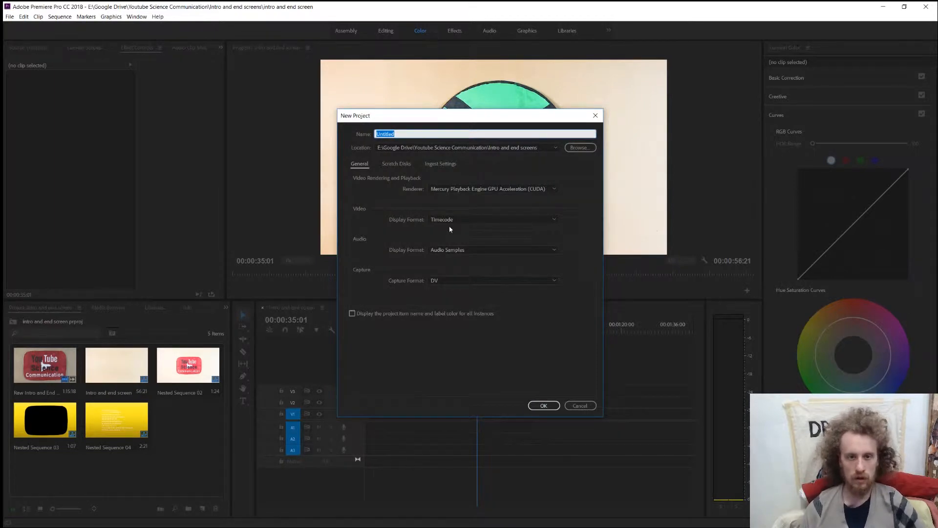
key(BackSpace)
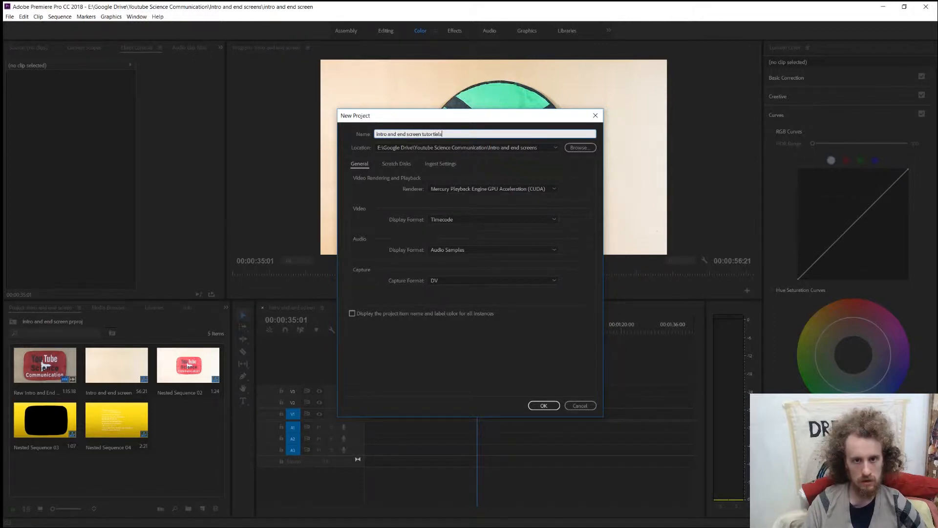
key(Return)
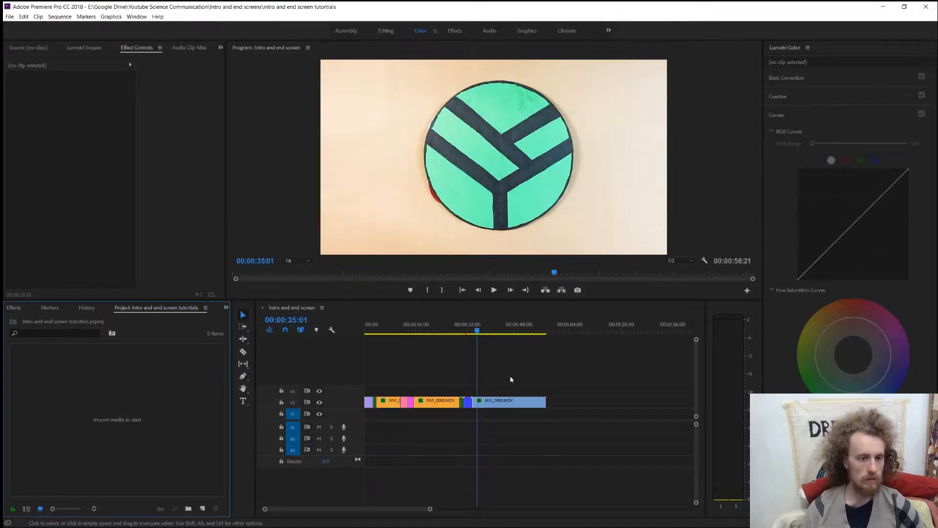
Create a new sequence named "main sequence" with the DV-NTSC Standard 48kHz preset.
click(8, 17)
mouse_move(12, 26)
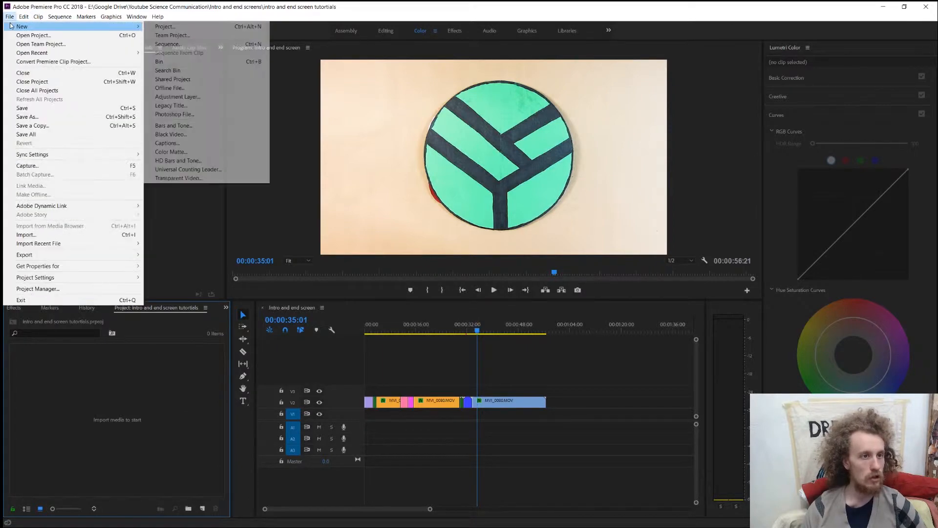
click(218, 46)
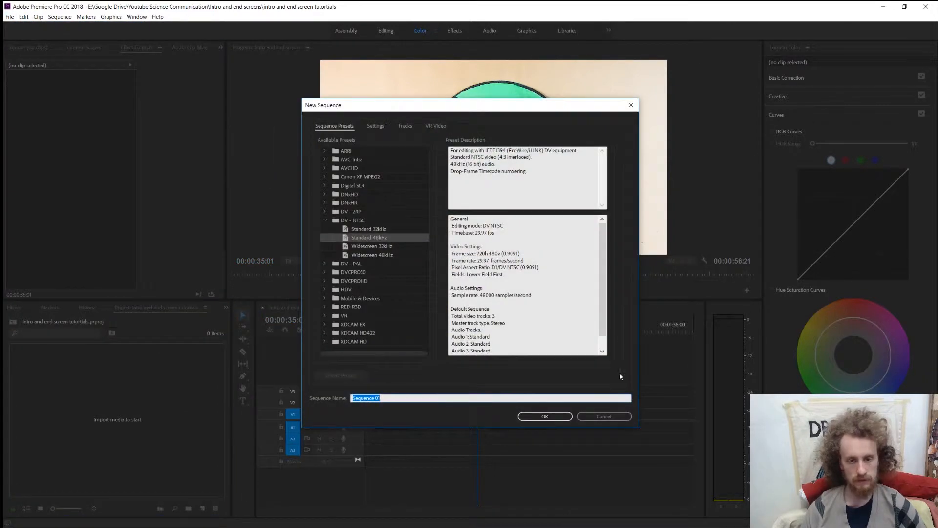
text(main s)
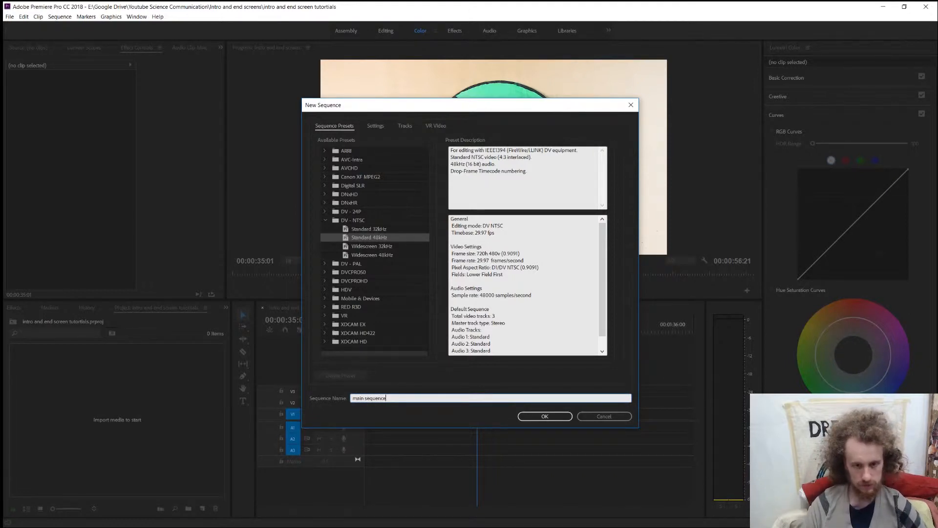
key(Return)
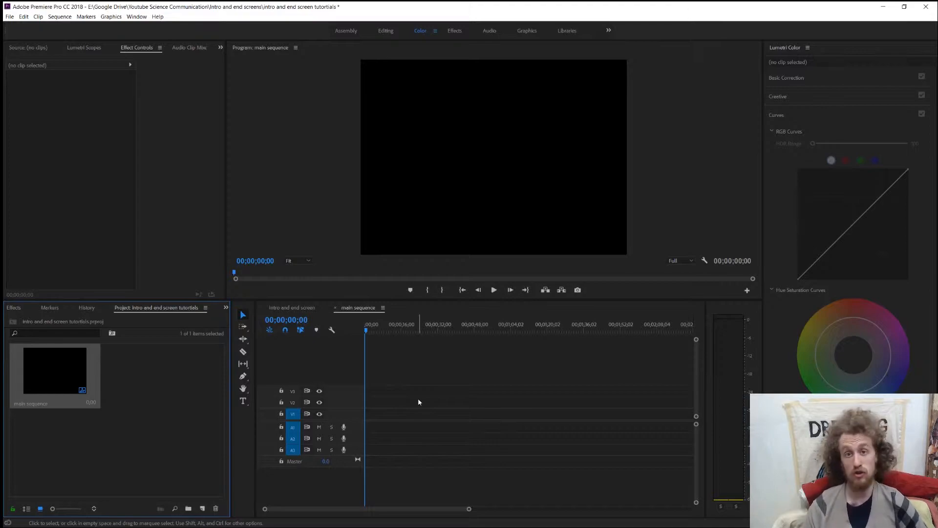
Import opening monologue.mp4 from the Youtube Science Communication folder in File Explorer into the new project.
key(alt+Tab)
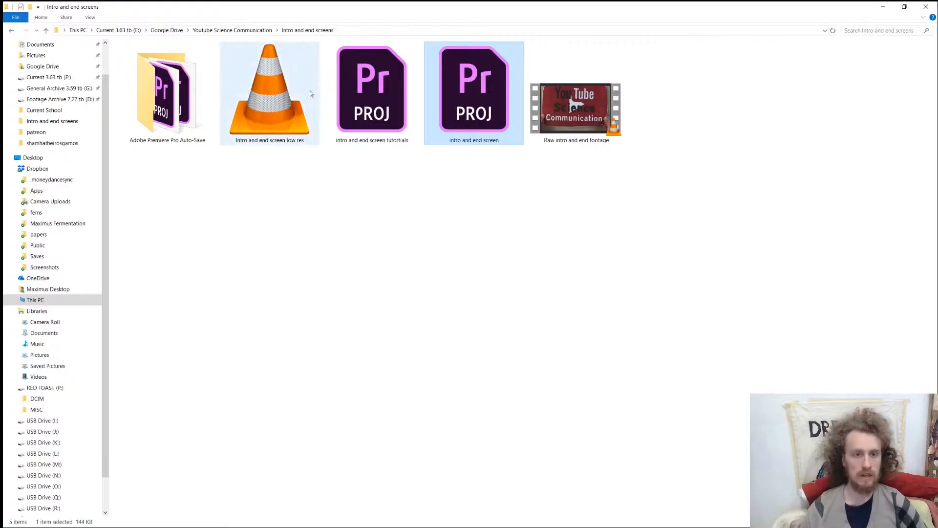
click(230, 31)
drag(286, 80, 149, 412)
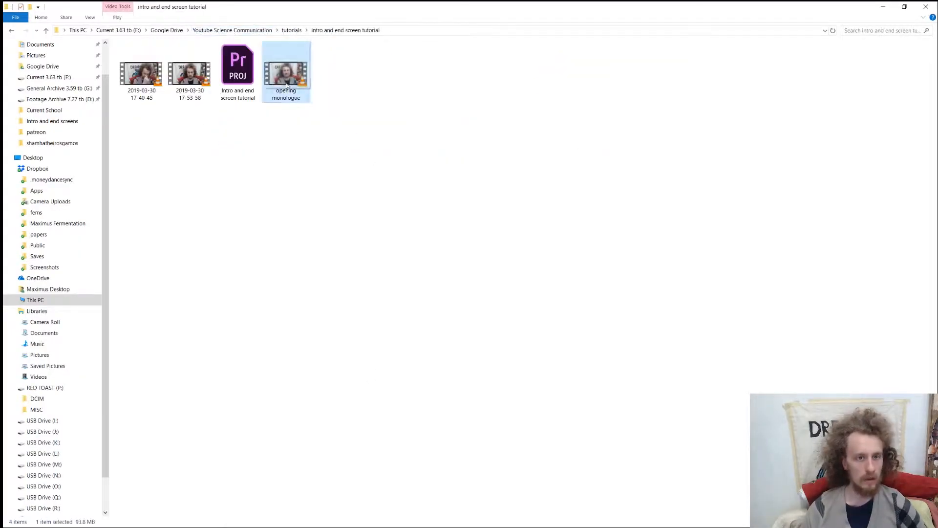
key(alt+Tab)
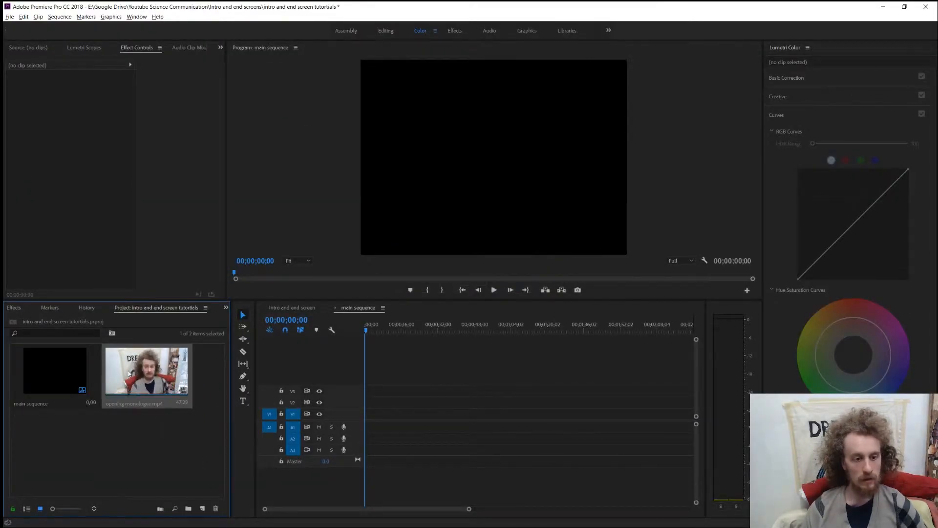
Place opening monologue.mp4 at the start of track V1, changing the sequence settings to match the clip, and preview it briefly.
drag(144, 372, 385, 411)
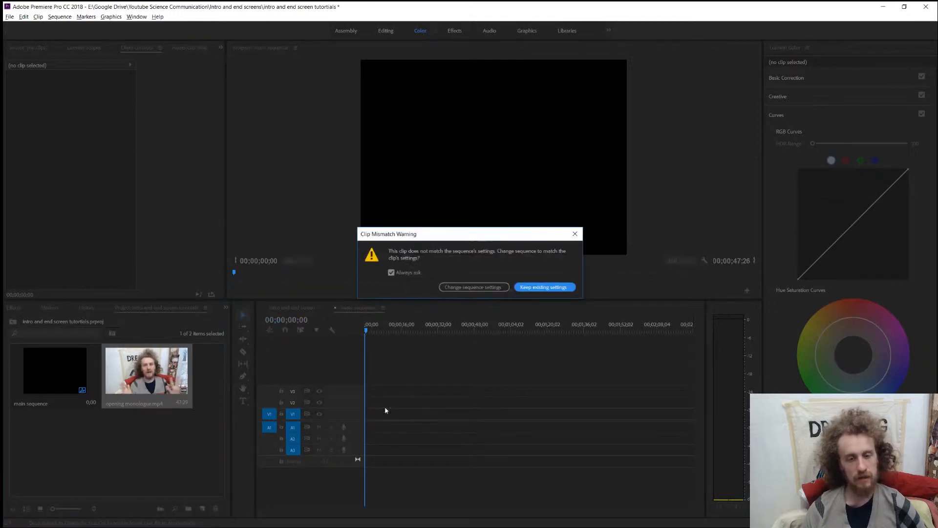
click(455, 288)
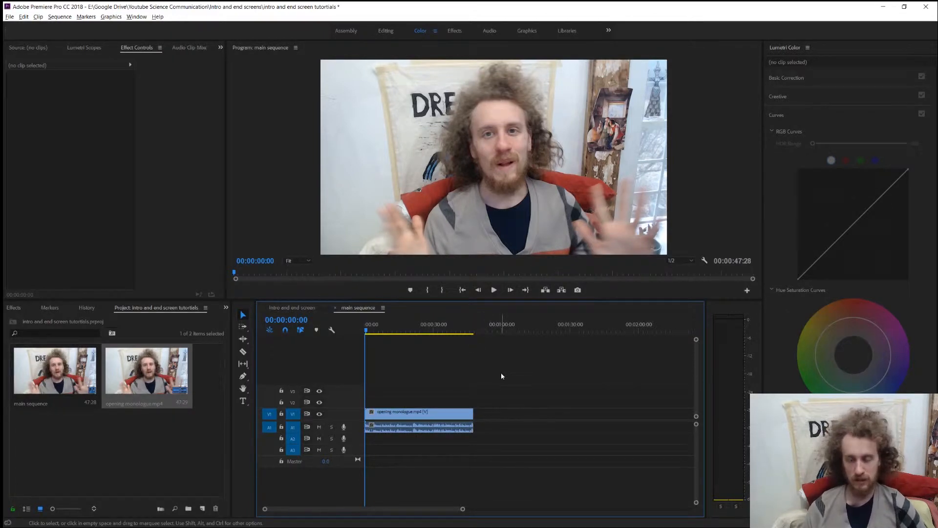
key(space)
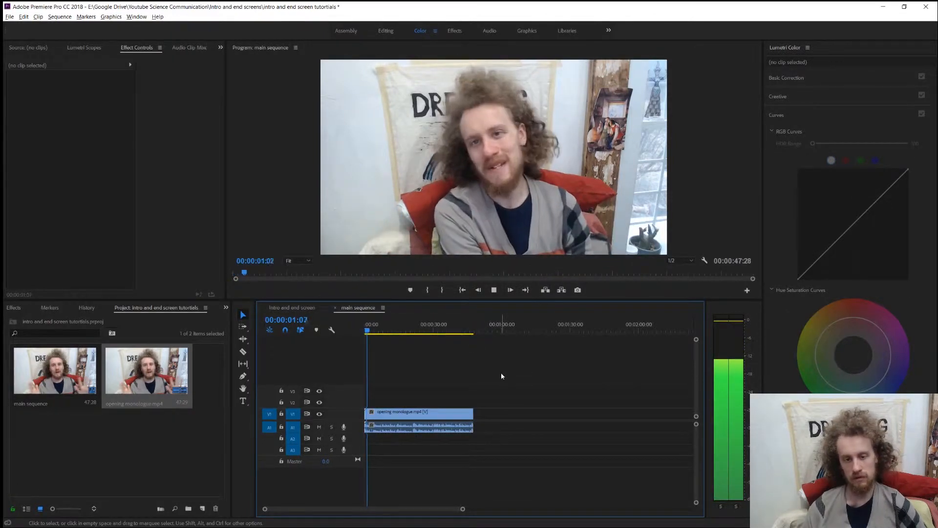
key(space)
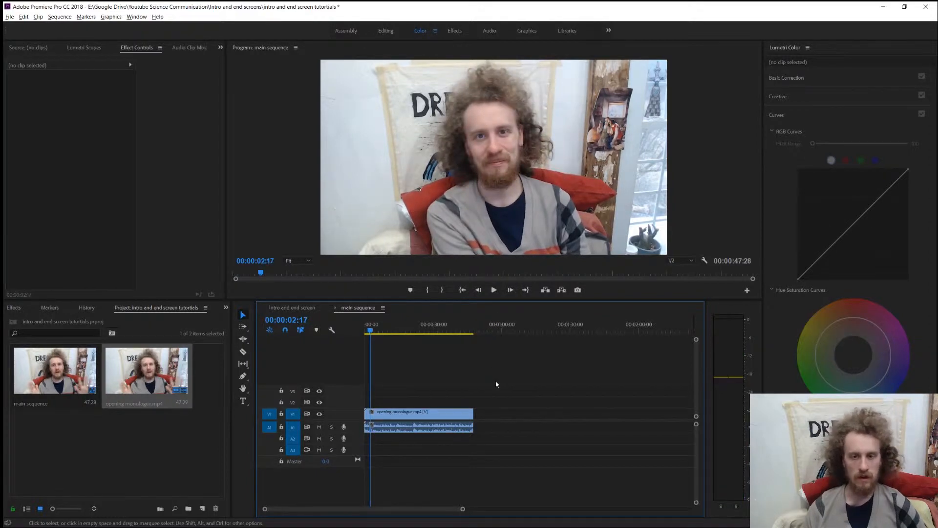
Copy the opening intro clips up to the pink clip from the Intro and end screen sequence.
click(279, 309)
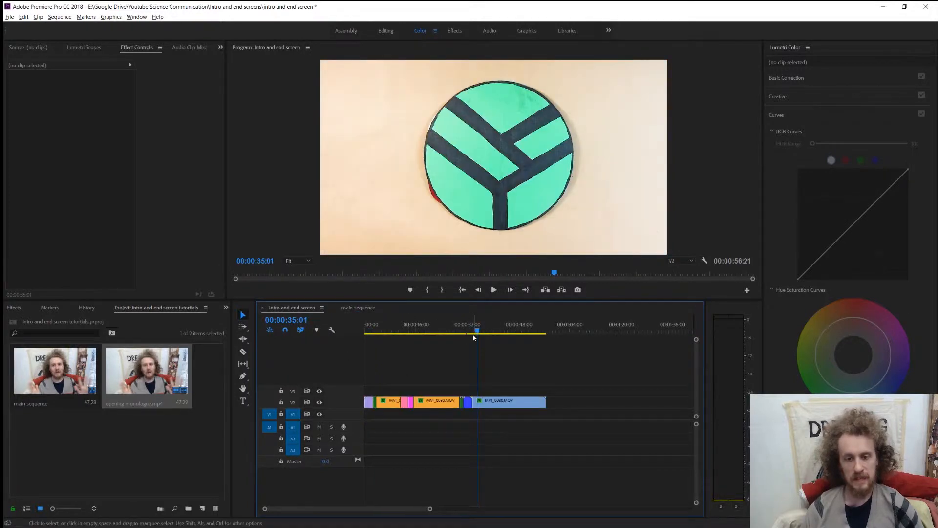
click(414, 328)
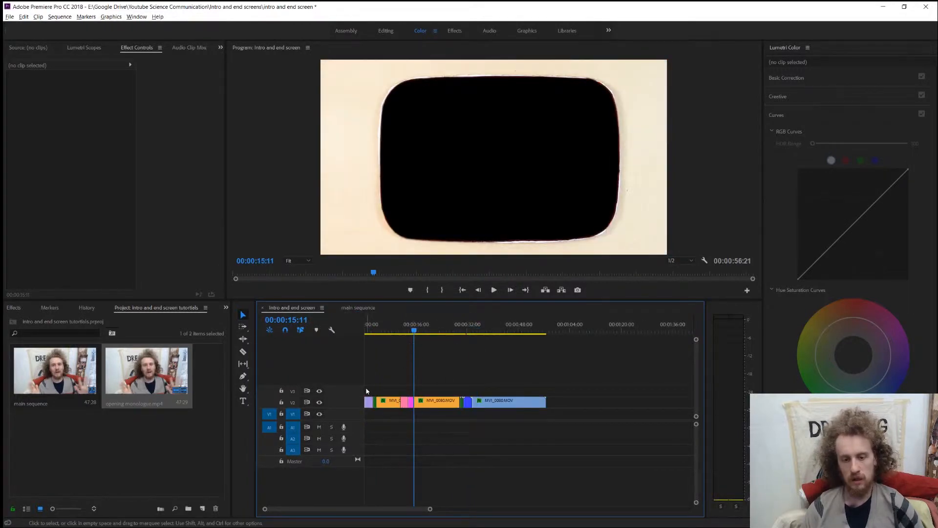
drag(367, 391, 405, 412)
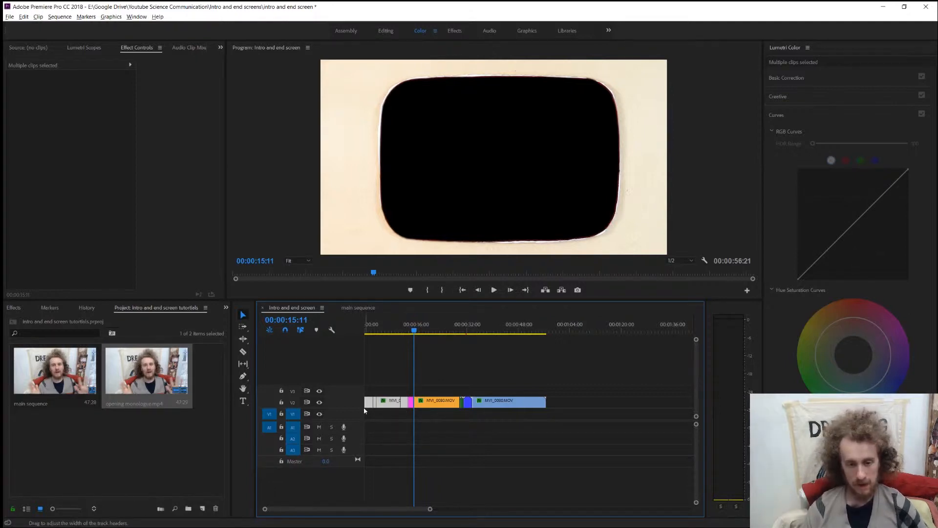
Paste the copied intro clips at the start of V2 in main sequence, locking V1 and A1 during the paste and unlocking them again.
click(365, 311)
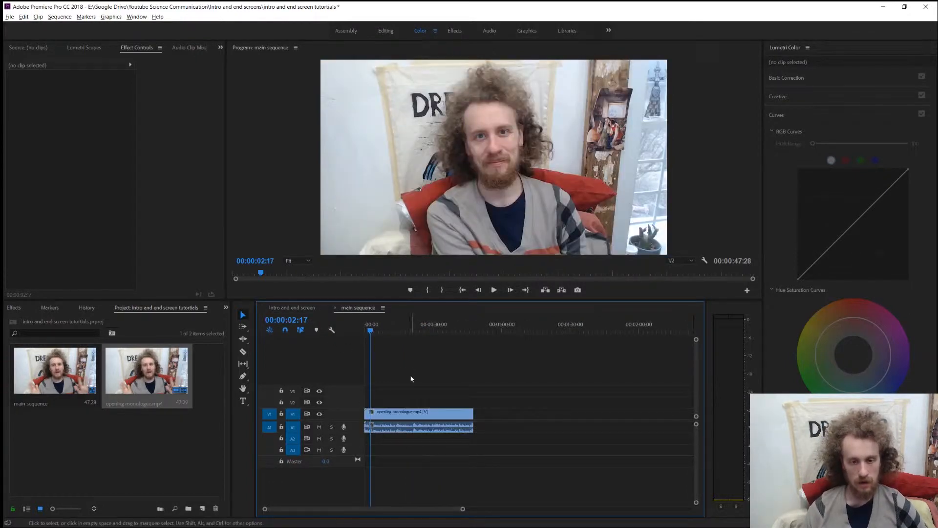
click(499, 327)
key(Home)
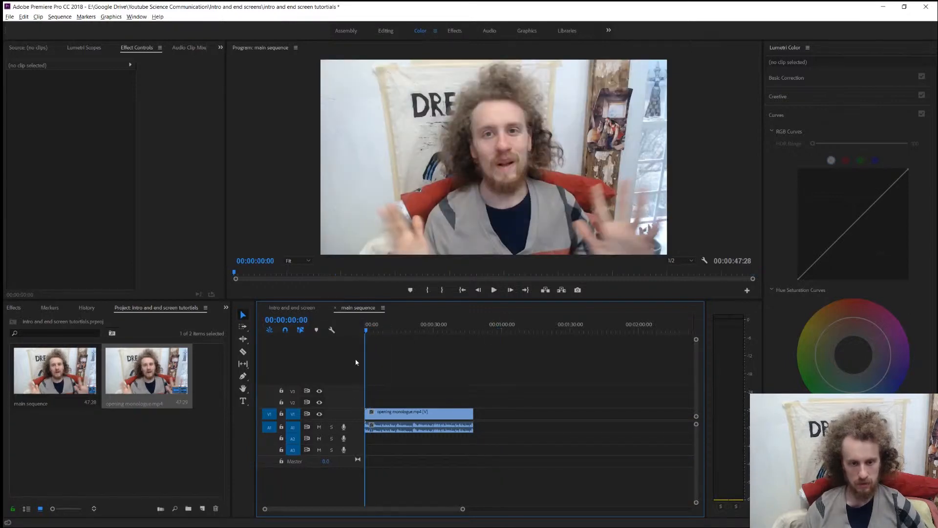
click(281, 415)
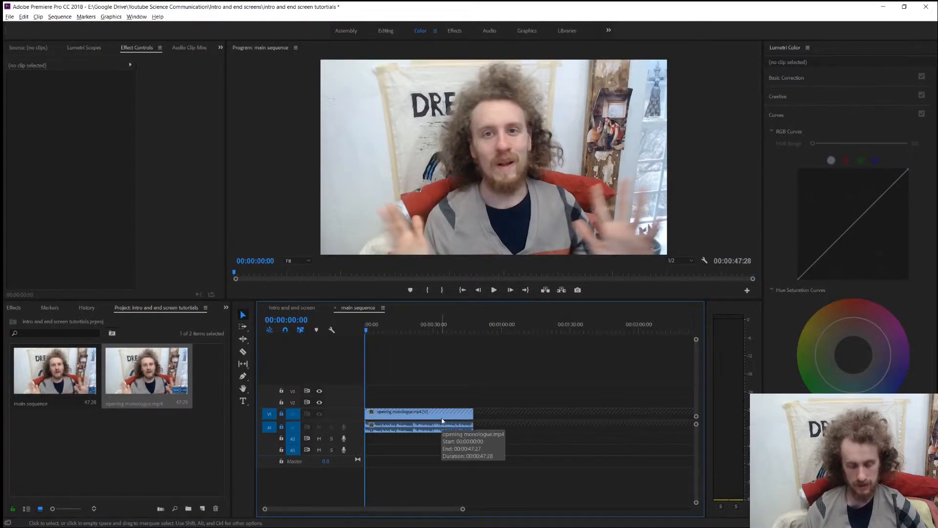
key(ctrl+v)
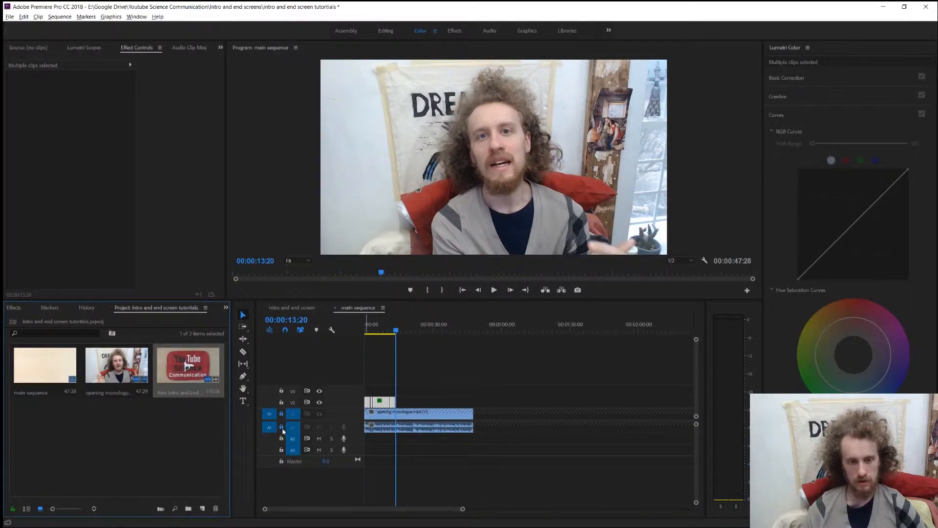
click(281, 427)
click(281, 414)
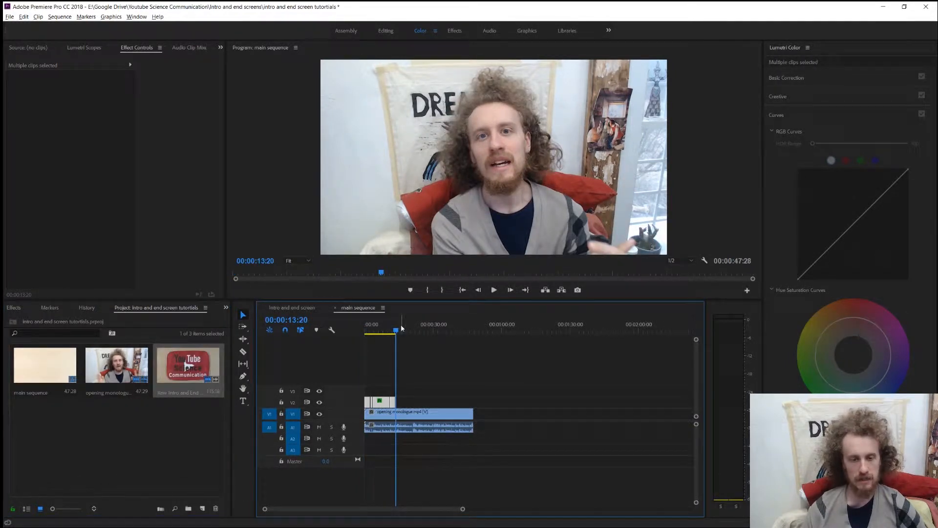
Play the pasted intro over the monologue from the start of main sequence.
key(Home)
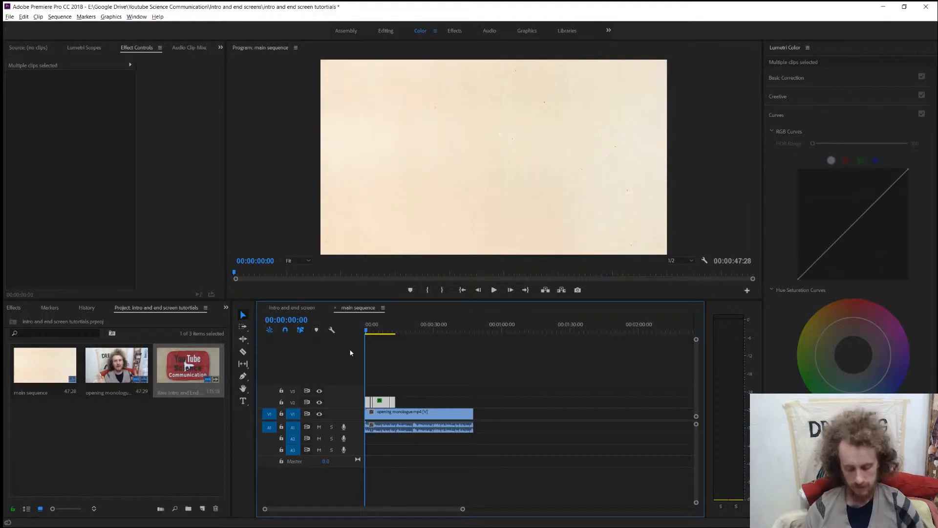
key(=)
key(=)
key(=)
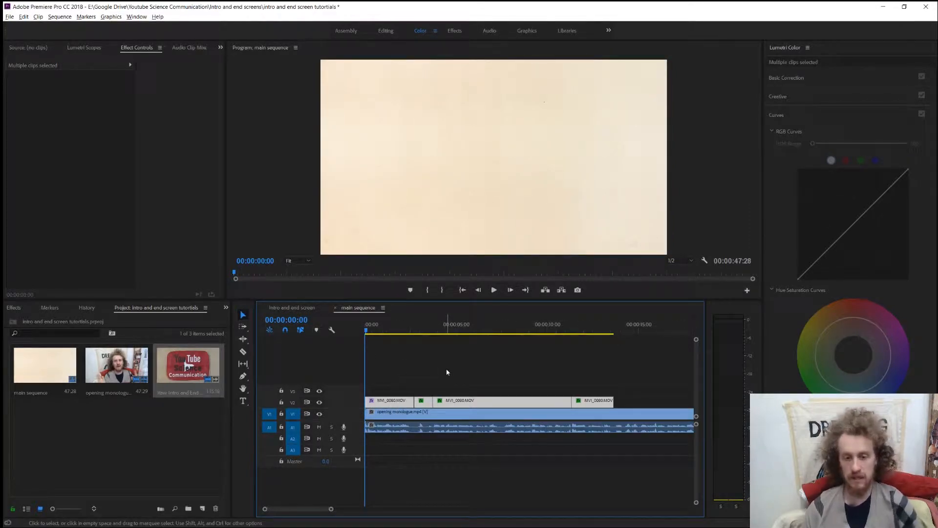
key(space)
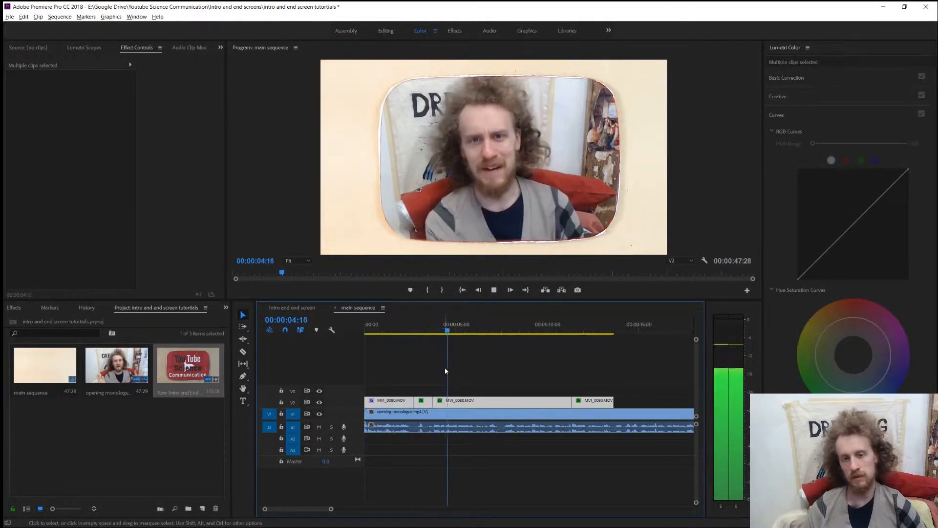
Scrub through the intro and inspect the title, transition and framed-window clips on V2 one by one.
drag(621, 332, 517, 352)
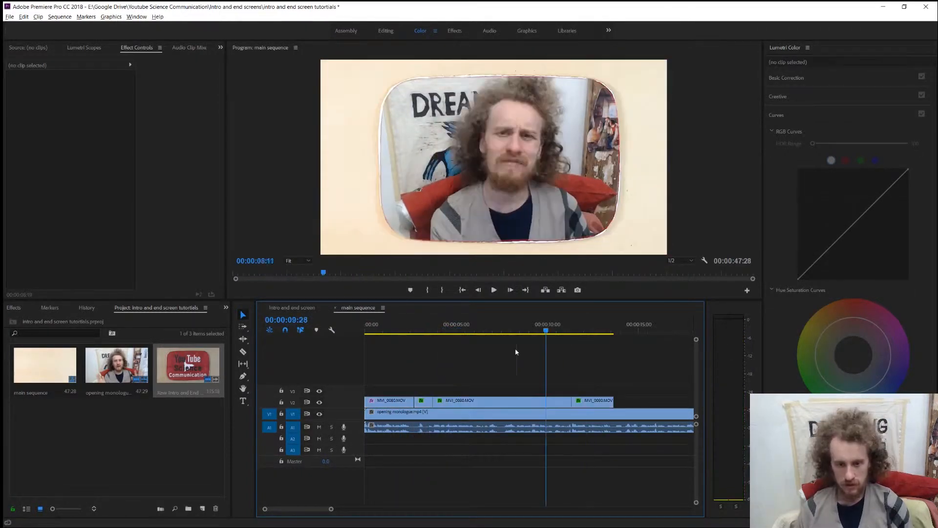
click(491, 403)
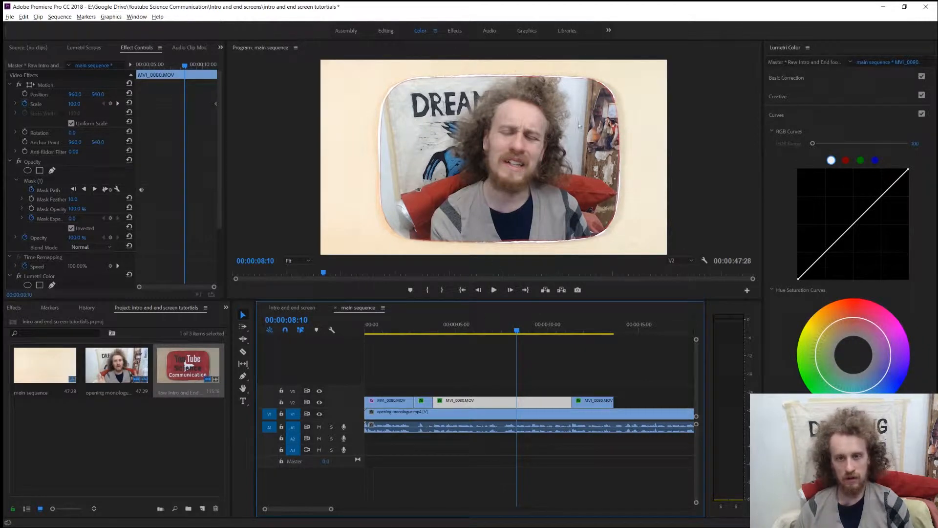
drag(518, 331, 413, 364)
click(417, 374)
click(394, 402)
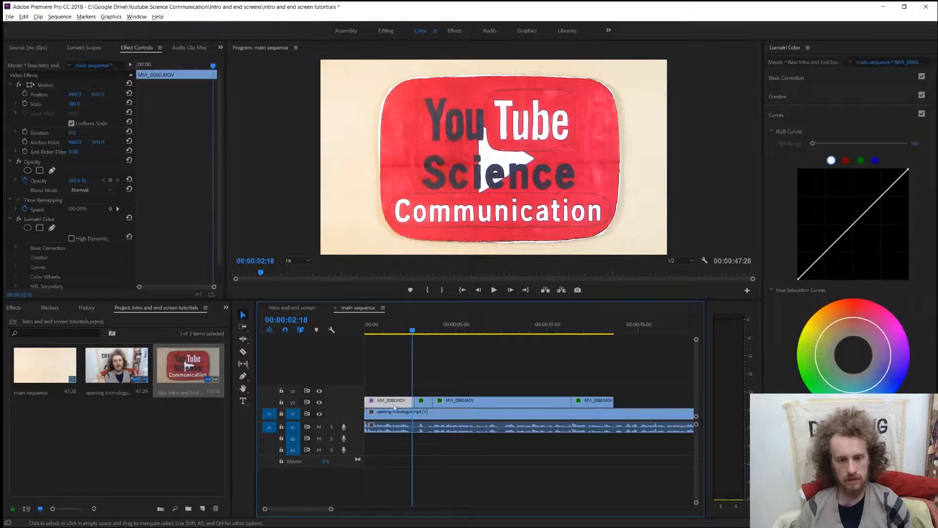
drag(414, 327, 595, 335)
click(425, 400)
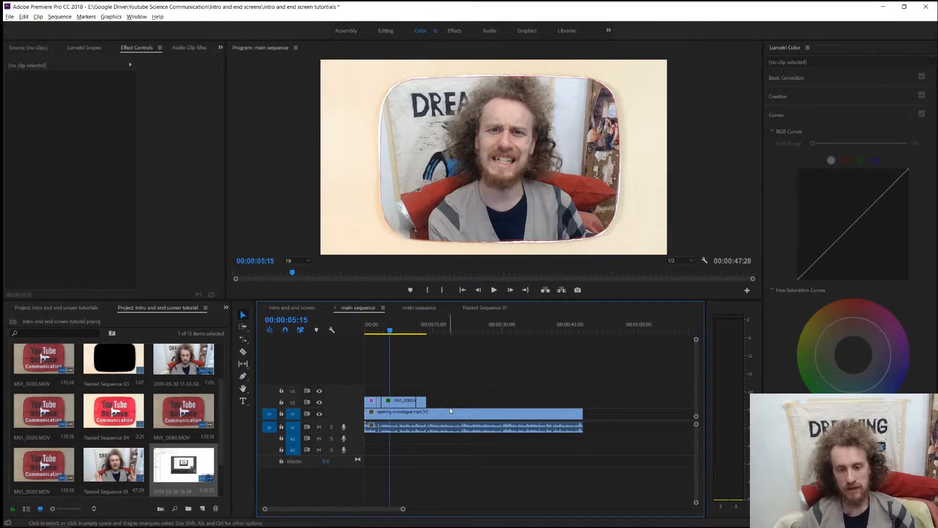
Find the end of the opening monologue passage and cut opening monologue.mp4 at 00:00:21:06.
drag(390, 331, 457, 342)
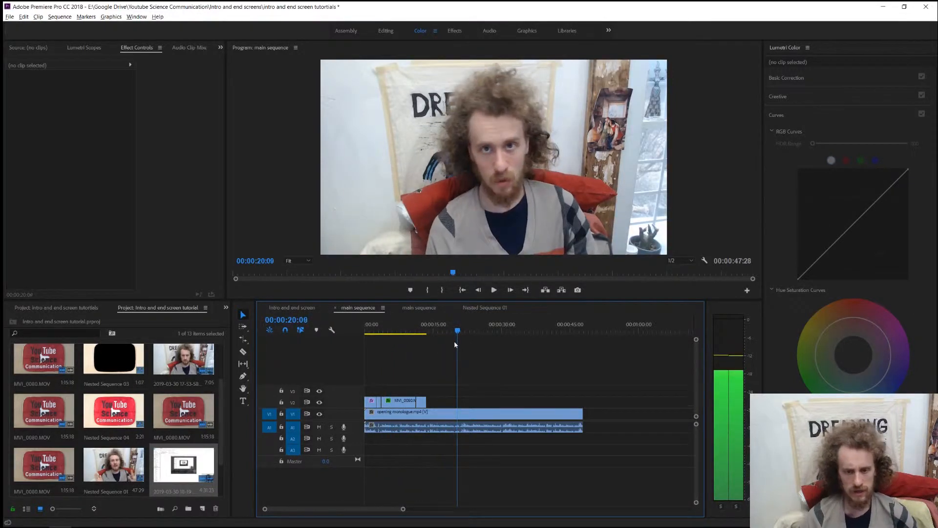
key(space)
key(space)
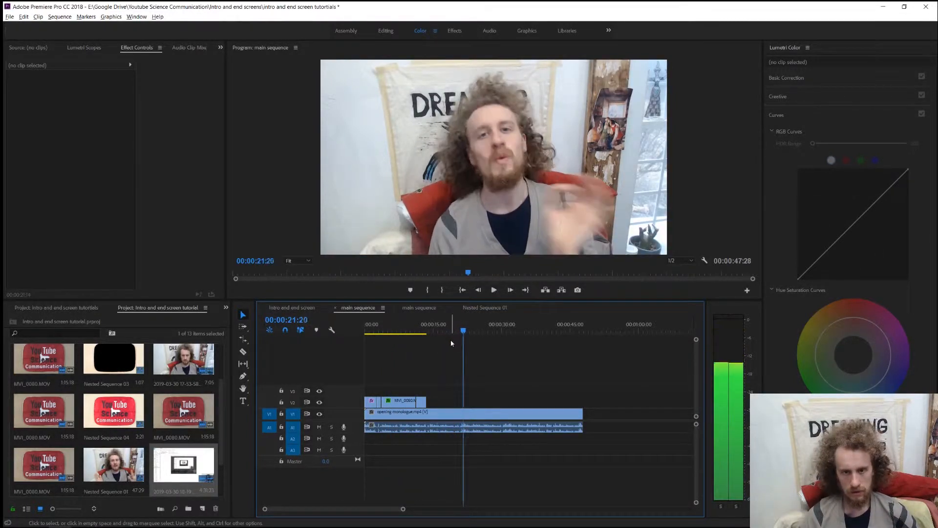
scroll(460, 347, up, 3)
click(521, 328)
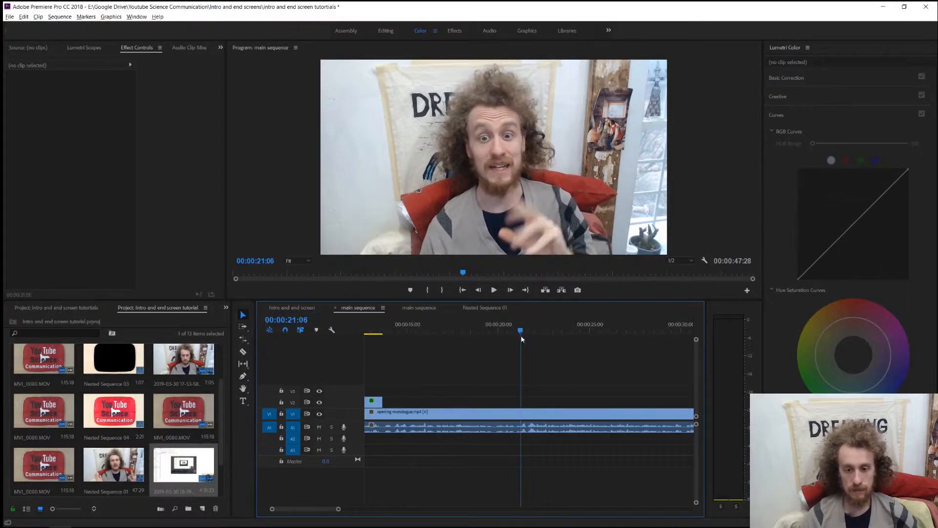
key(c)
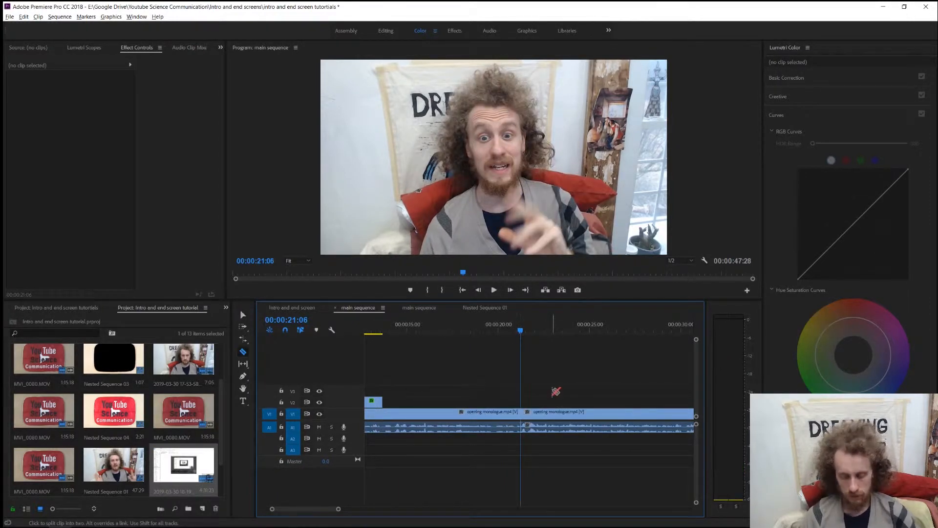
key(minus)
key(minus)
key(v)
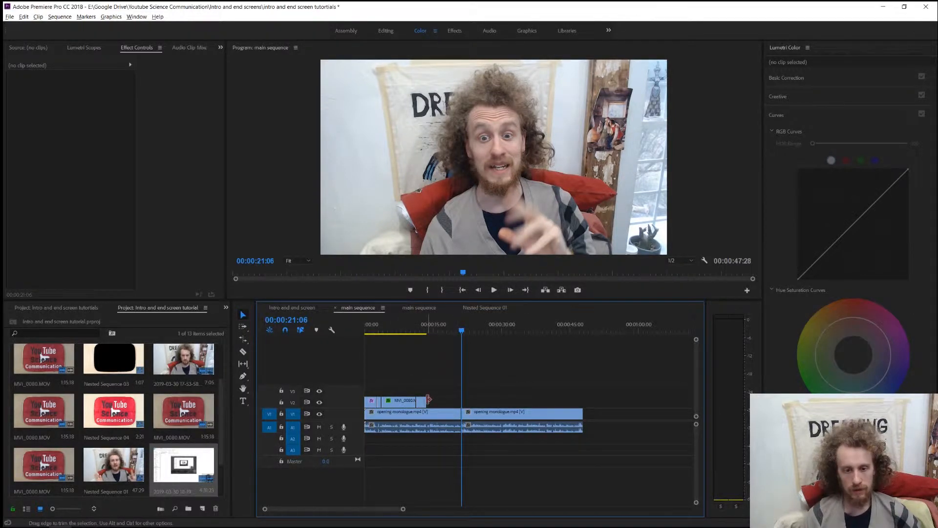
Move the closing intro clip on V2 so it ends at the monologue cut, and rate-stretch the framed-window clip to fill the gap.
drag(423, 404, 457, 407)
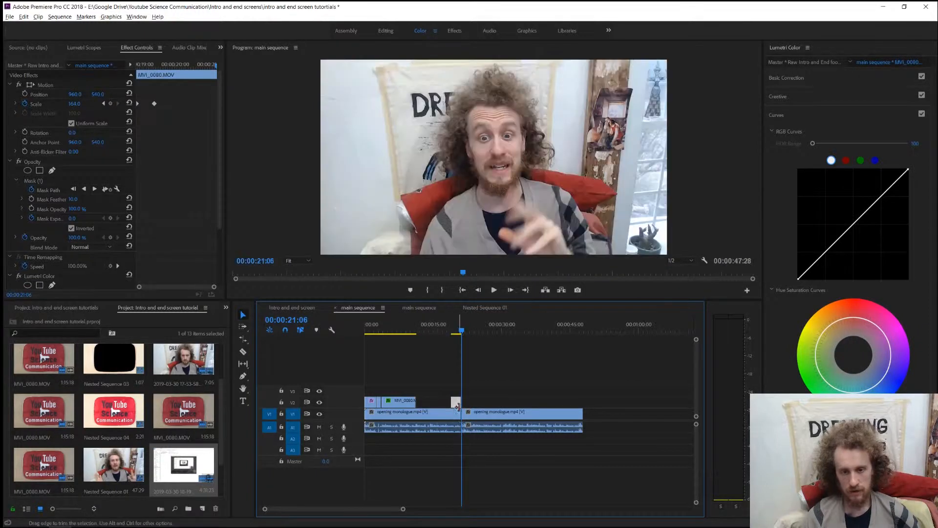
click(407, 403)
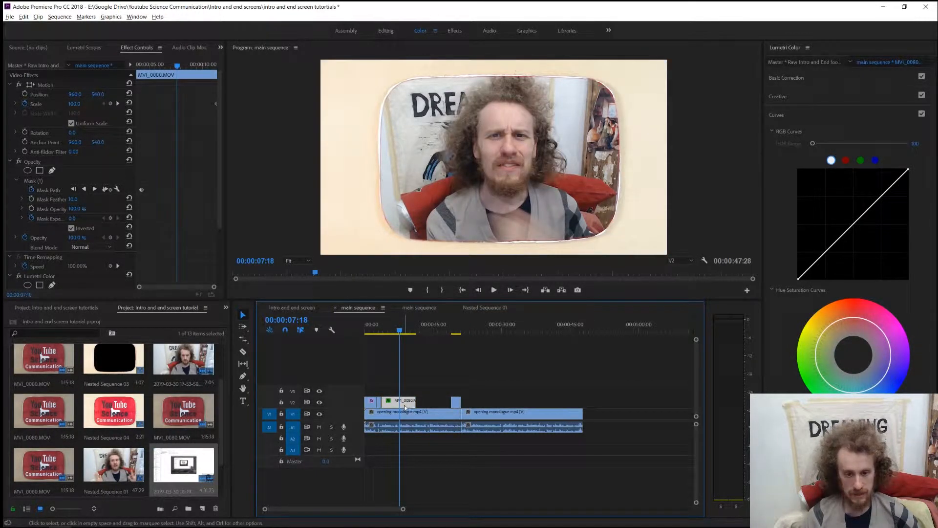
click(243, 342)
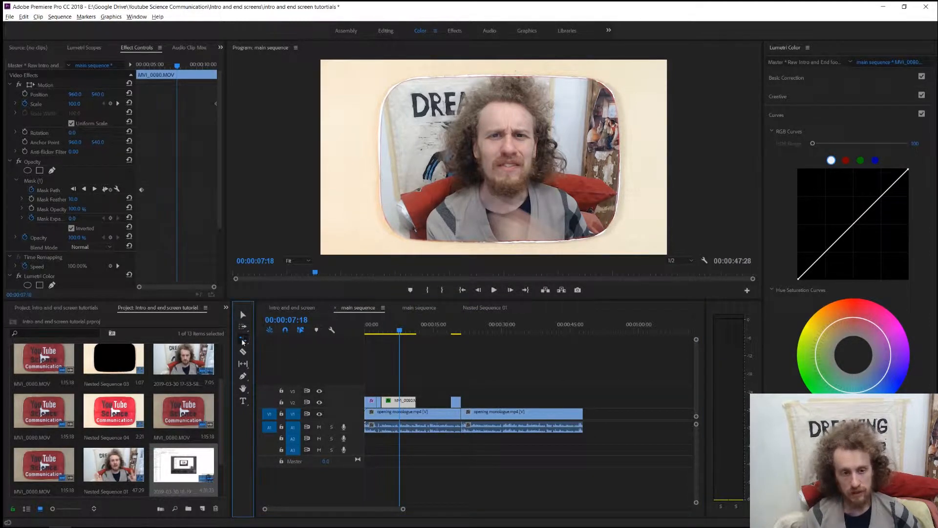
drag(412, 400, 446, 398)
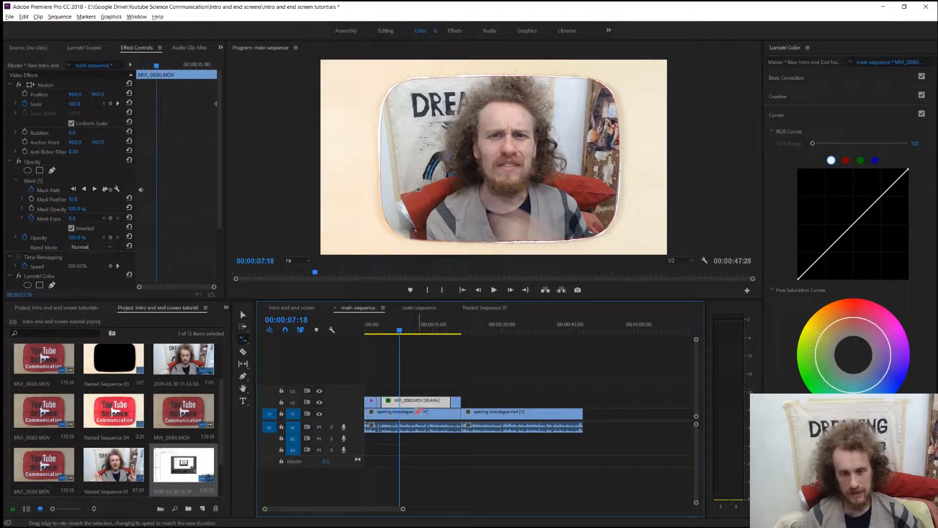
key(=)
key(=)
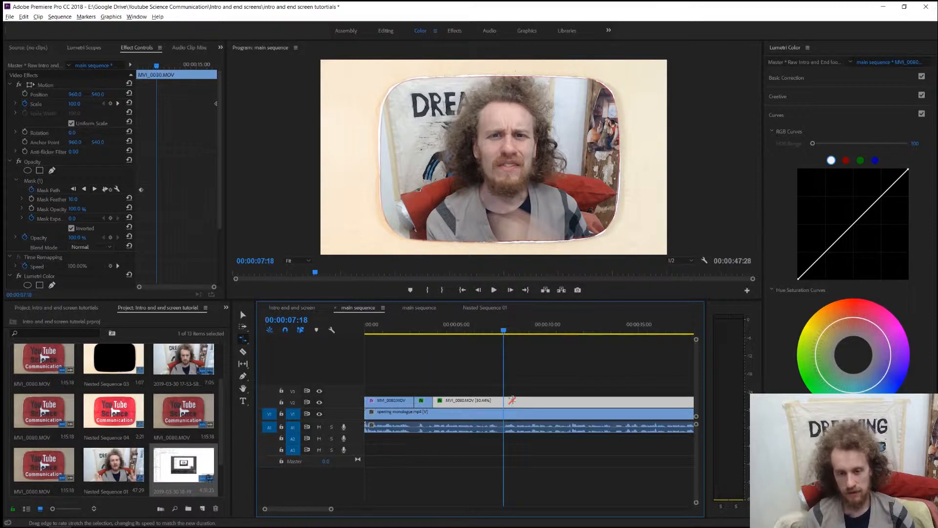
key(minus)
key(minus)
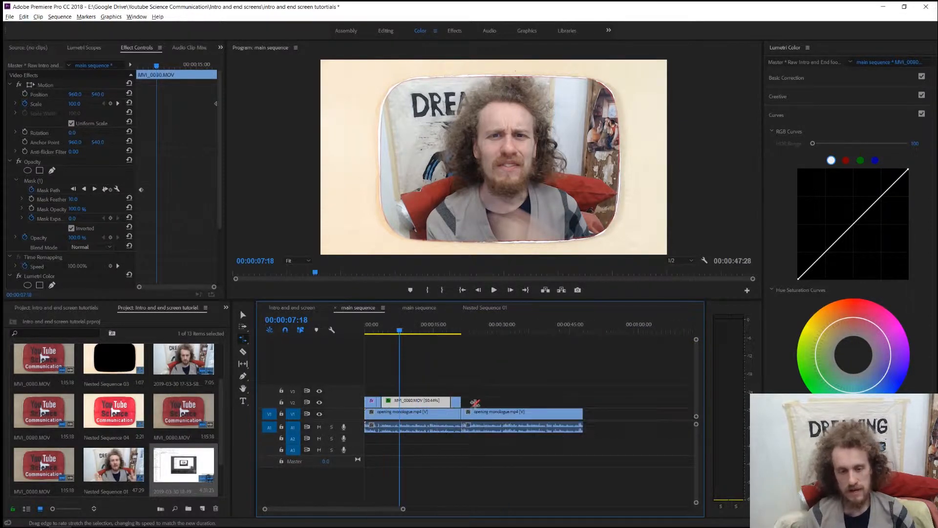
Play the intro through its closing zoom and shift the closing V2 clip about one second later.
key(space)
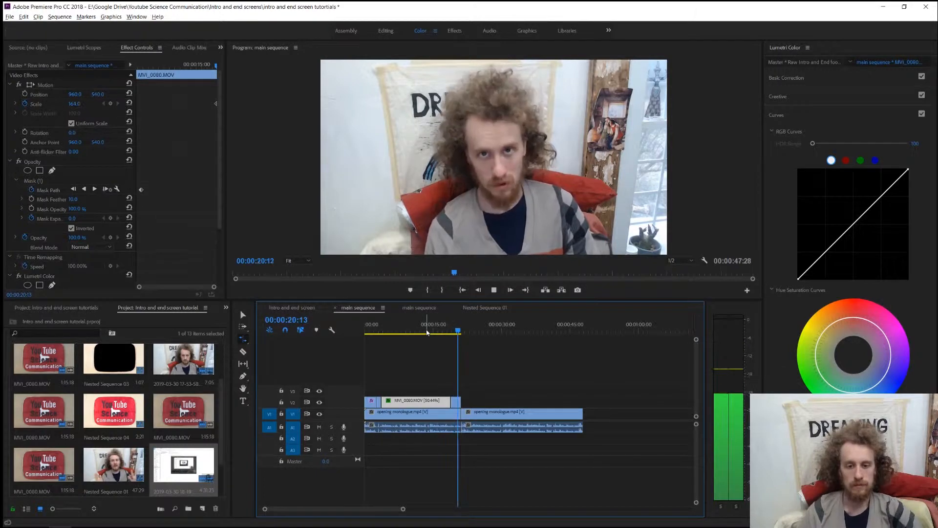
key(space)
key(equal)
key(equal)
key(equal)
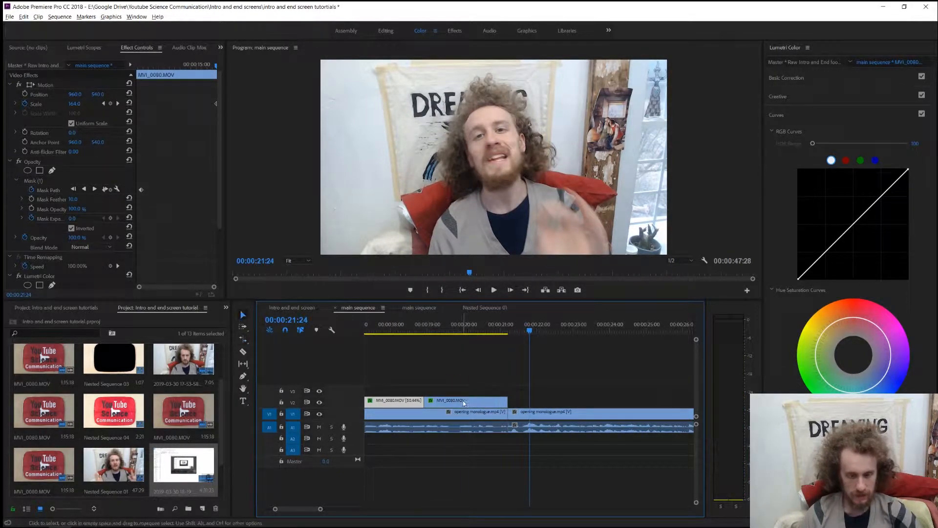
drag(464, 403, 490, 406)
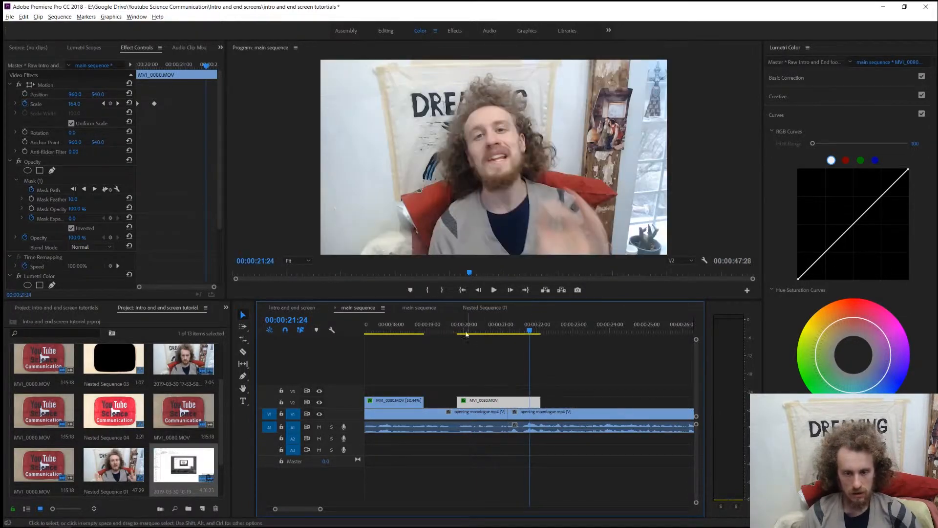
Replay the transition, shift the closing V2 clip nearly another second later, and remove the cut in the monologue clip.
click(461, 324)
key(space)
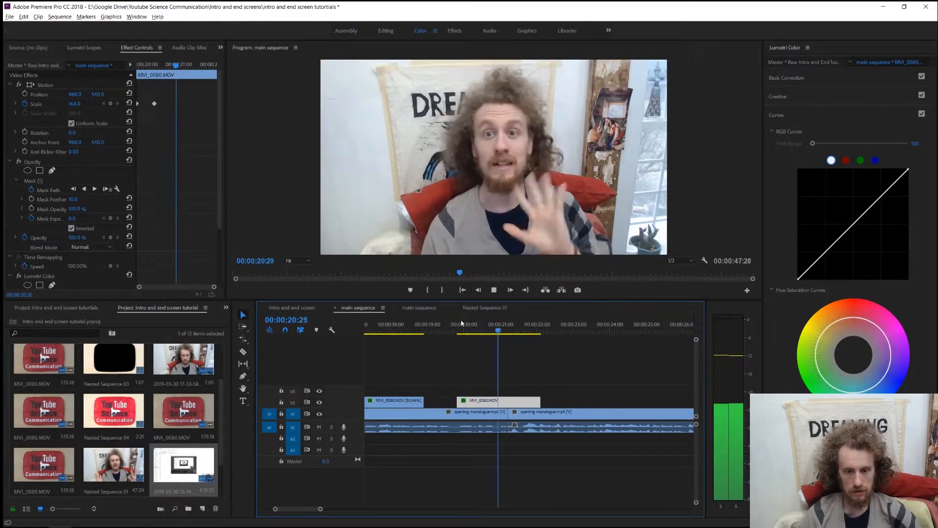
key(space)
drag(496, 403, 527, 404)
click(507, 413)
key(Delete)
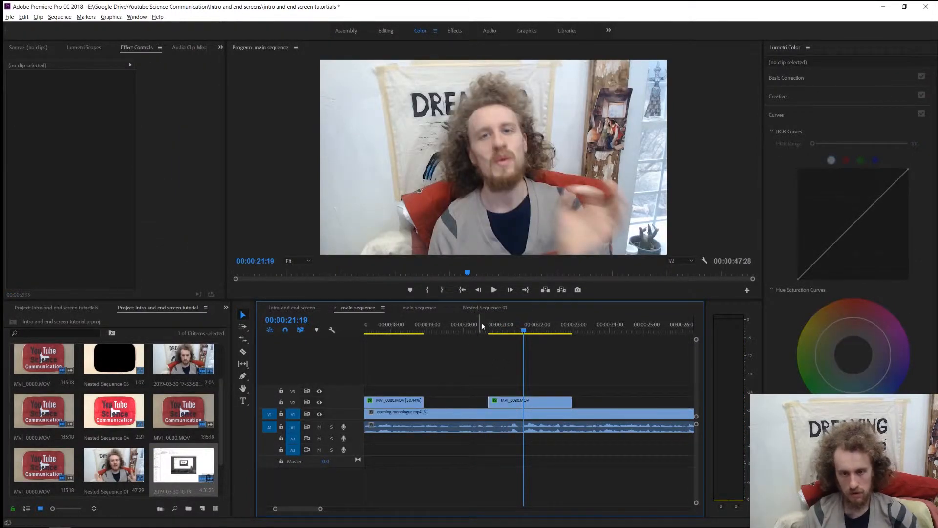
Replay the end of the monologue passage and shift the closing V2 clip to start at about 21 seconds.
click(484, 325)
key(space)
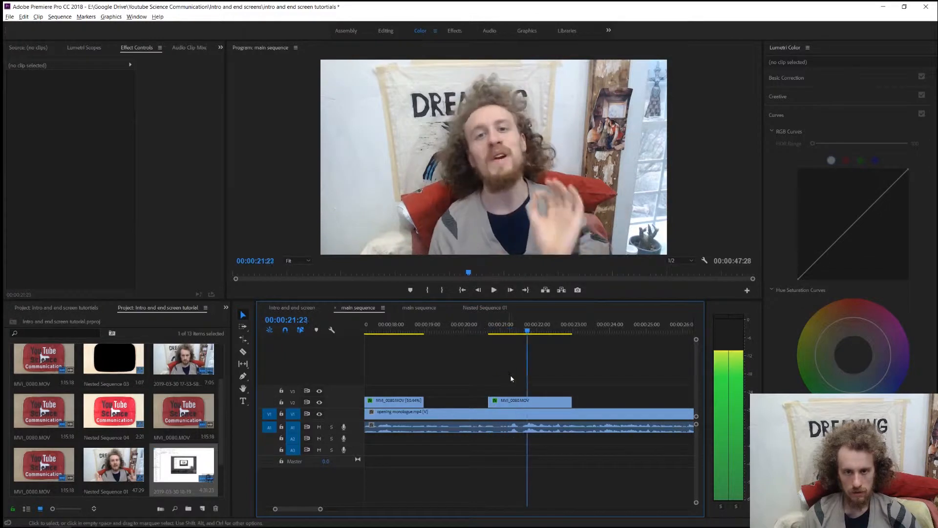
drag(511, 402, 527, 402)
click(497, 330)
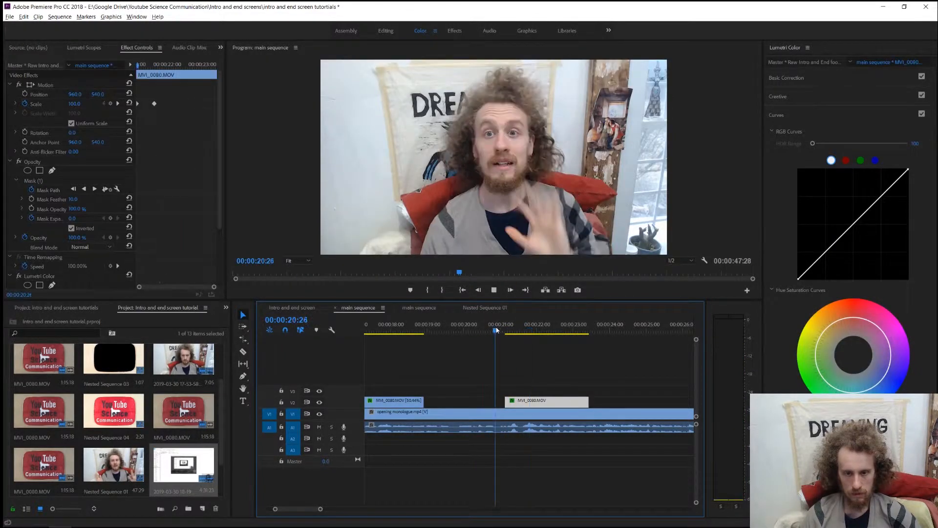
key(space)
click(493, 331)
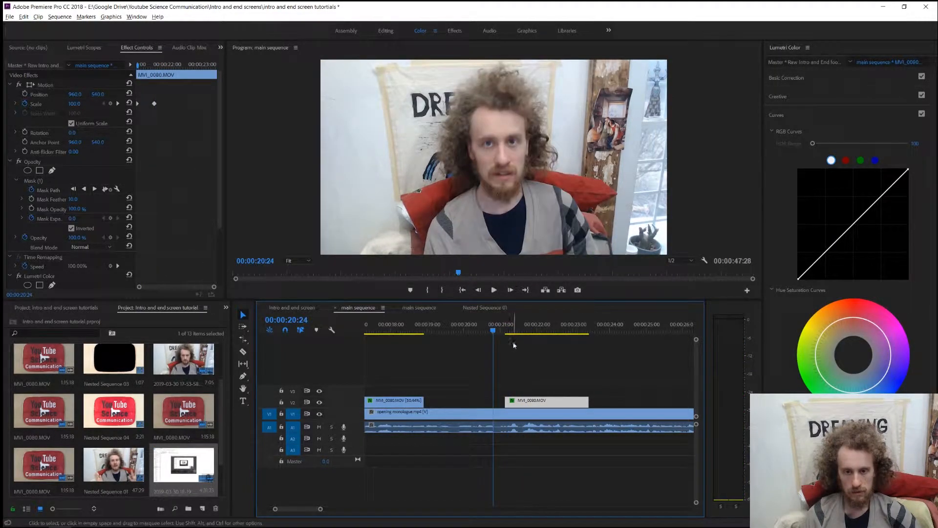
Rate-stretch the framed-window clip on V2 to meet the start of the closing clip, and play back the result.
key(r)
drag(423, 400, 503, 401)
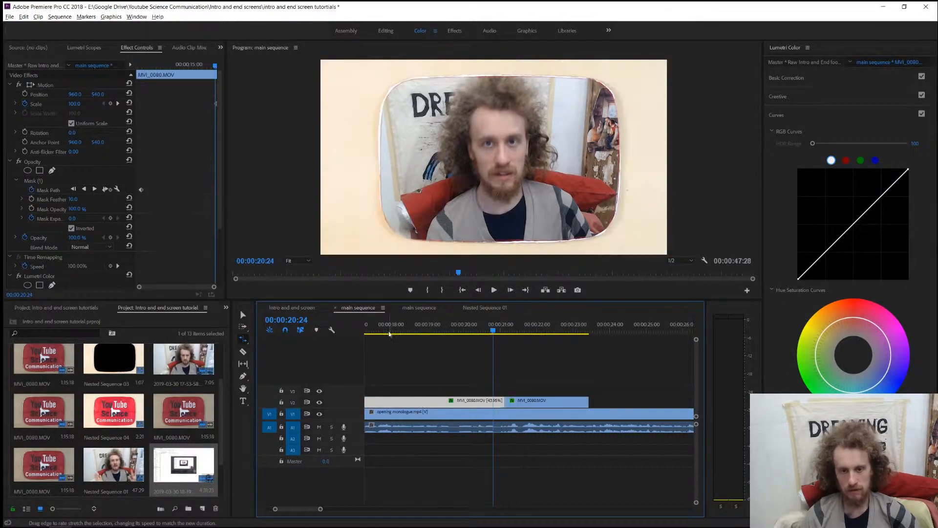
click(387, 331)
key(space)
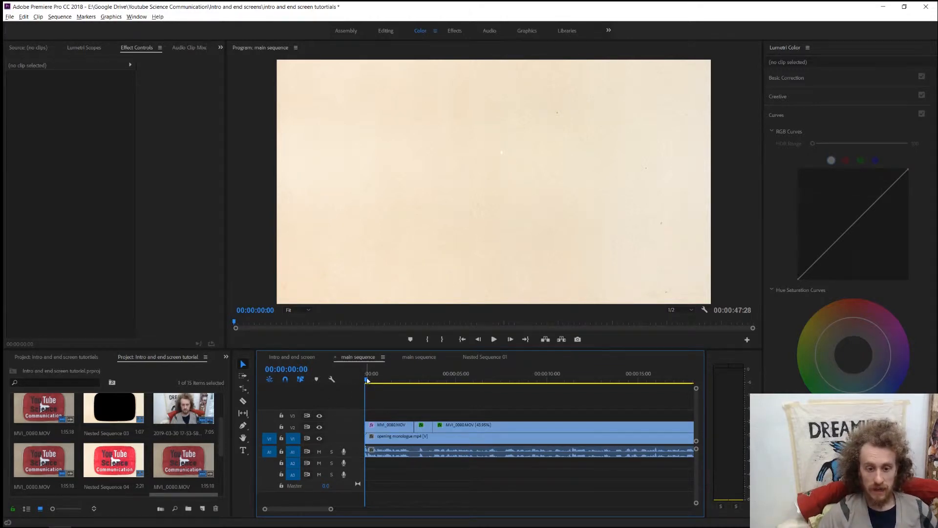
Scrub through the main sequence from its start to past the closing intro clip to review the overlay timing.
drag(367, 381, 463, 395)
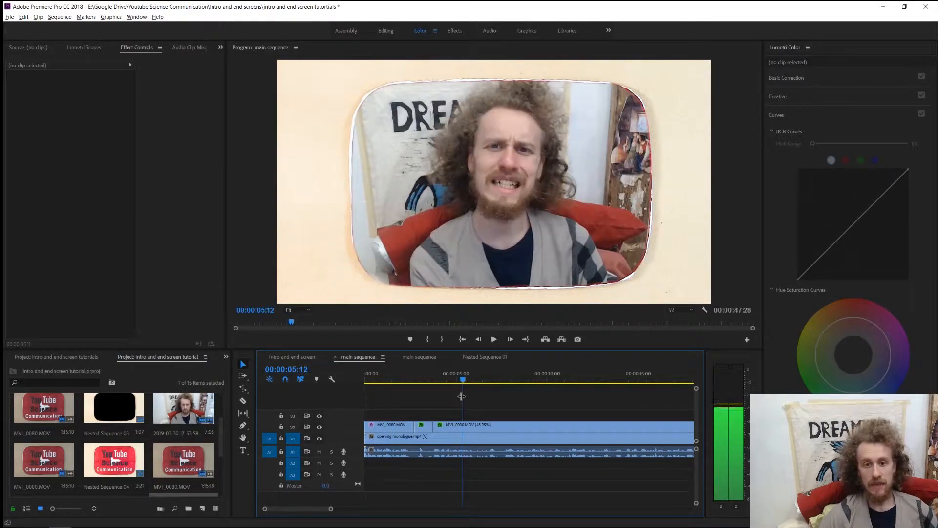
scroll(464, 404, down, 1)
scroll(464, 403, down, 1)
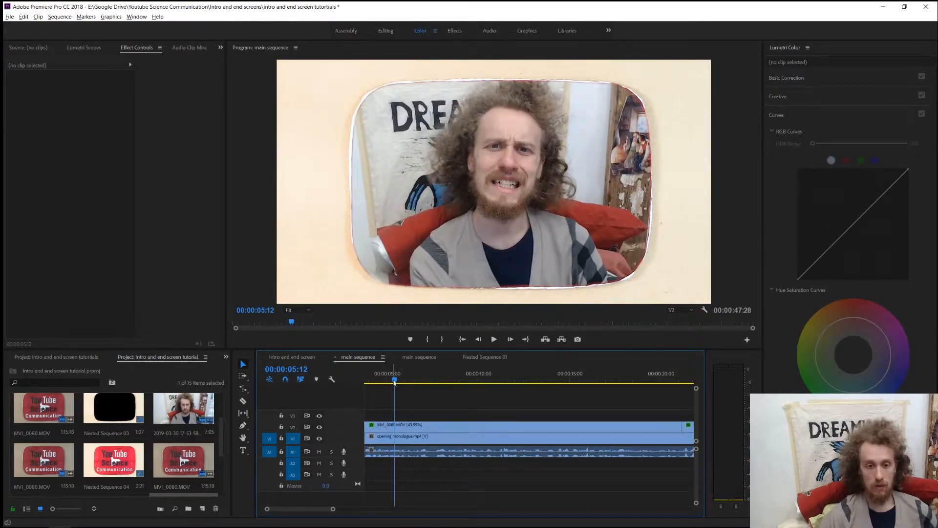
drag(519, 388, 555, 388)
key(minus)
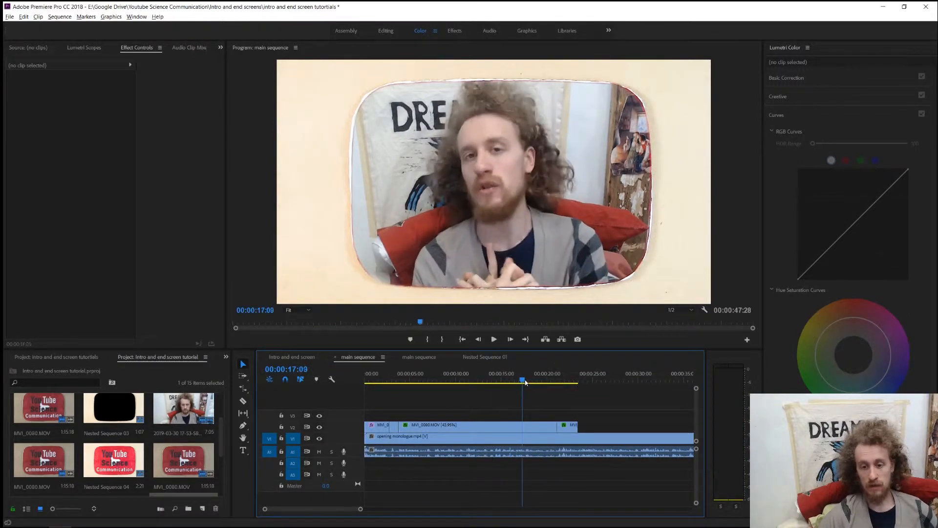
drag(526, 382, 608, 384)
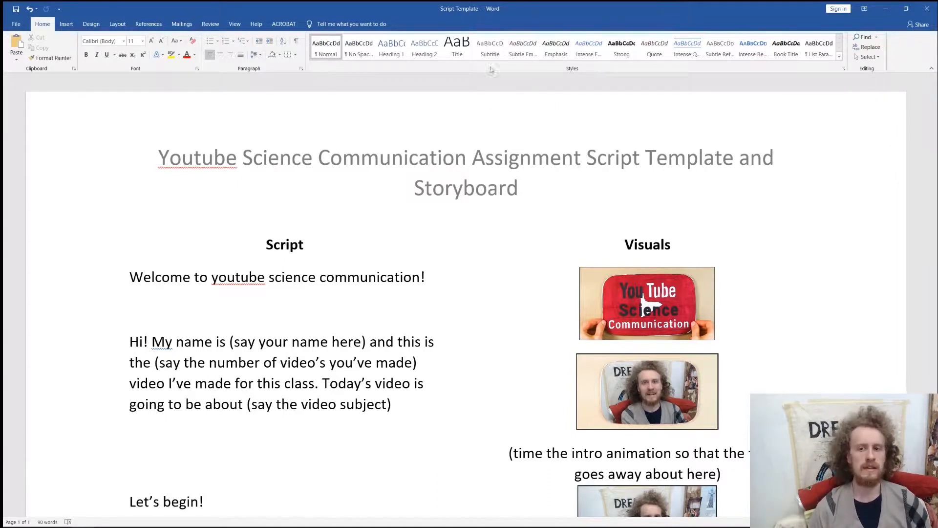
Examine the Script Template document in Word, comparing the script lines with their matching visuals down to the main video section.
drag(159, 160, 422, 165)
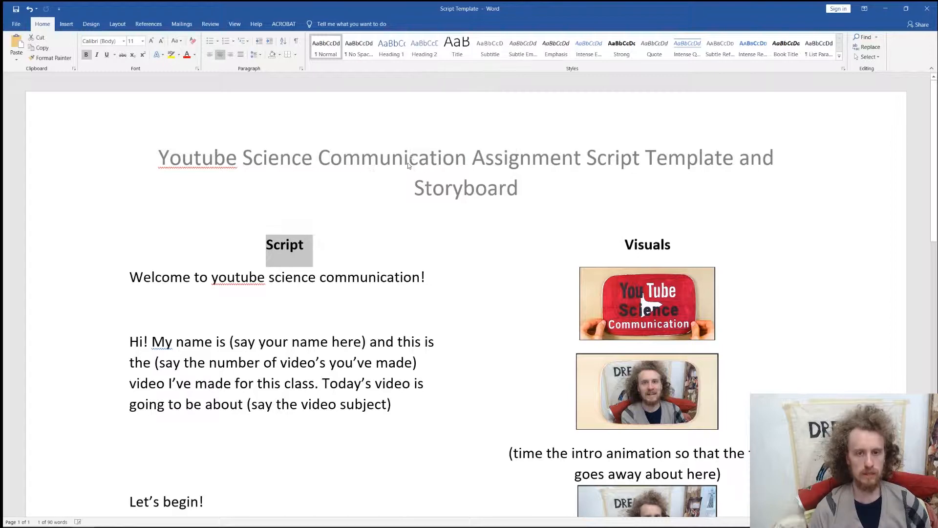
click(423, 165)
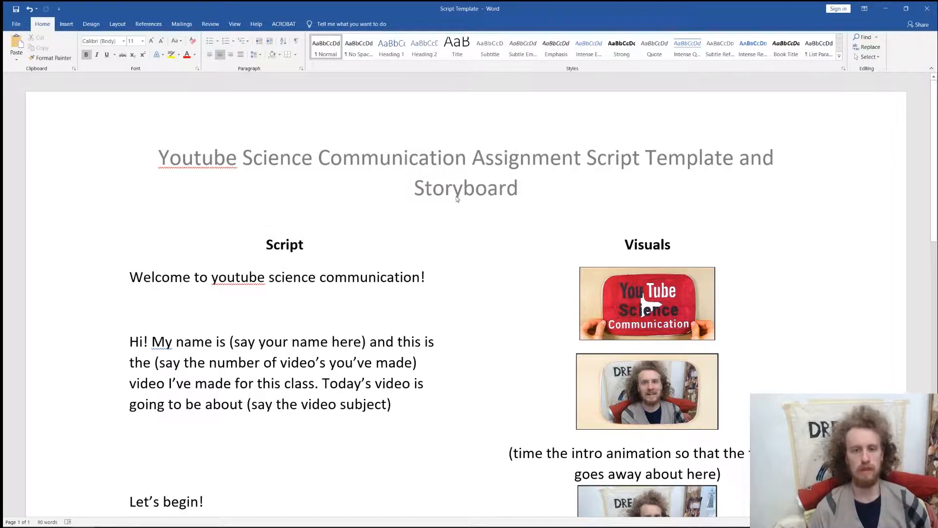
scroll(477, 206, down, 2)
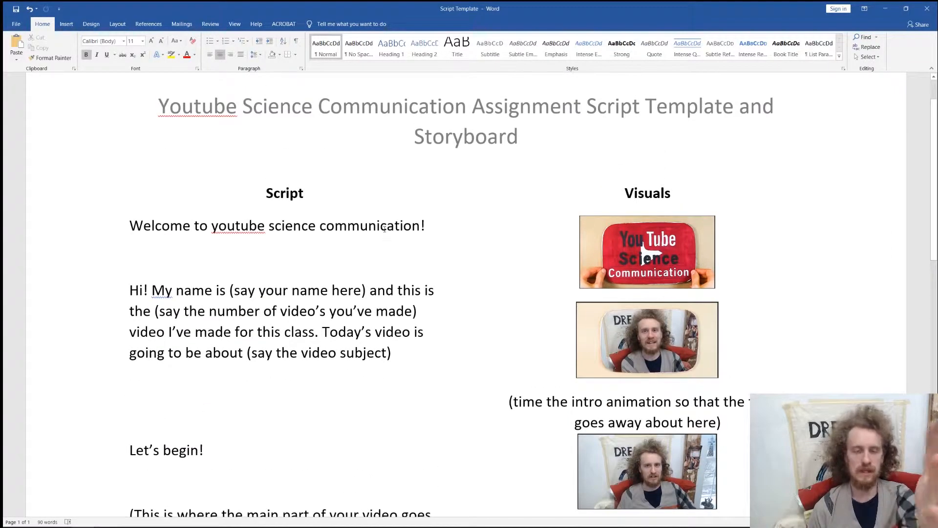
scroll(385, 228, down, 1)
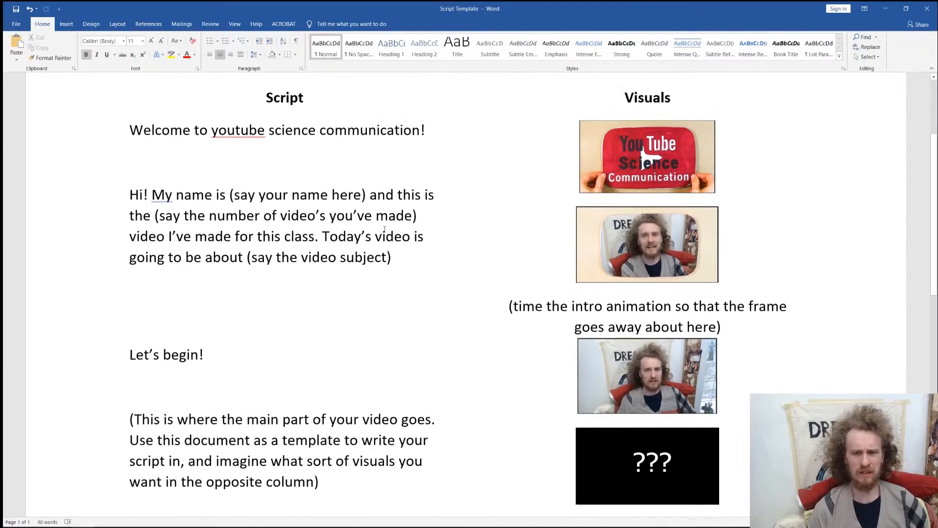
scroll(385, 228, up, 2)
scroll(385, 229, down, 1)
scroll(385, 229, down, 1)
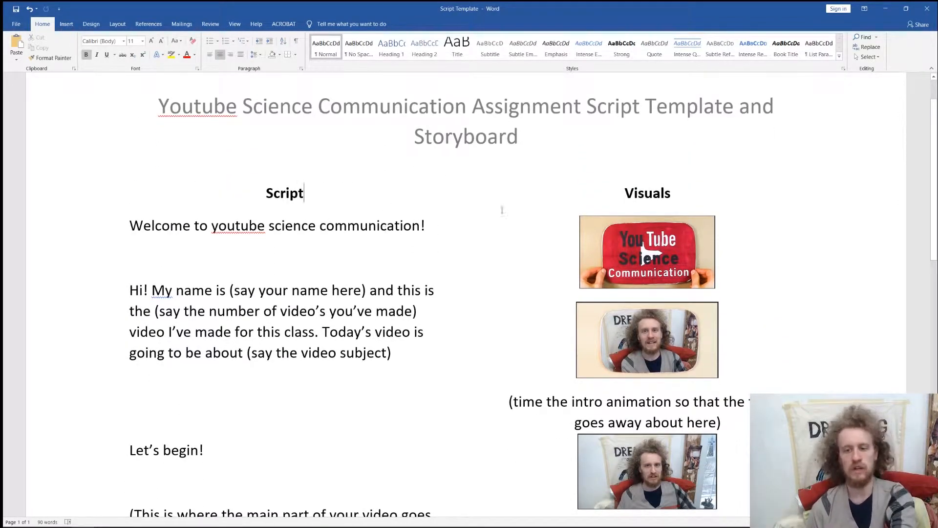
scroll(502, 211, down, 2)
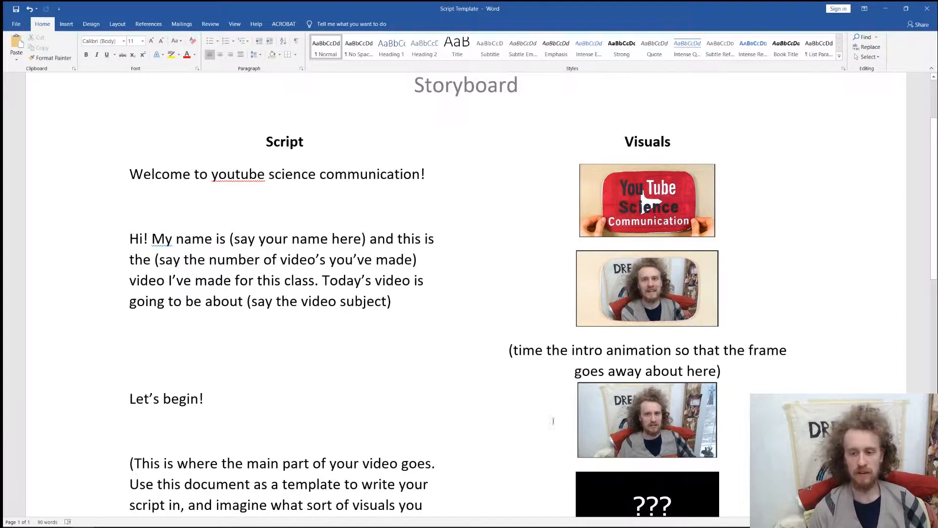
scroll(553, 421, down, 4)
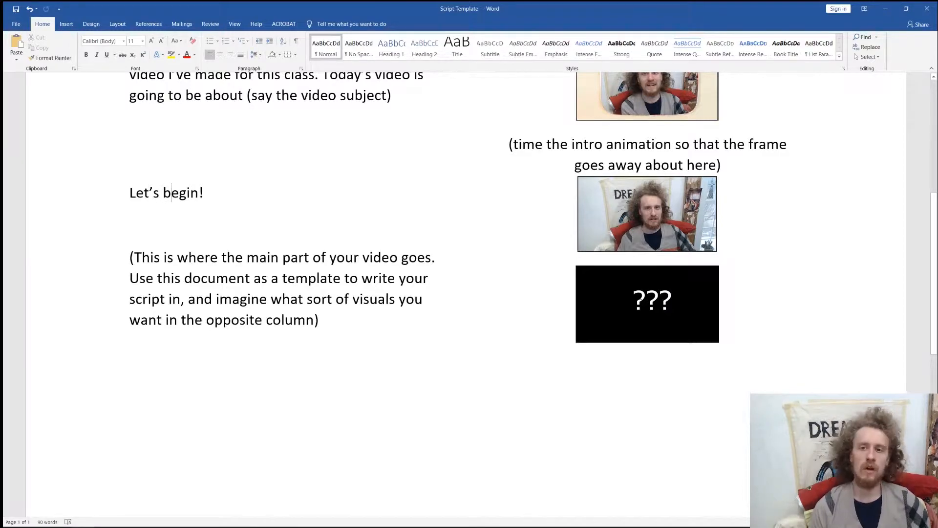
scroll(642, 300, up, 6)
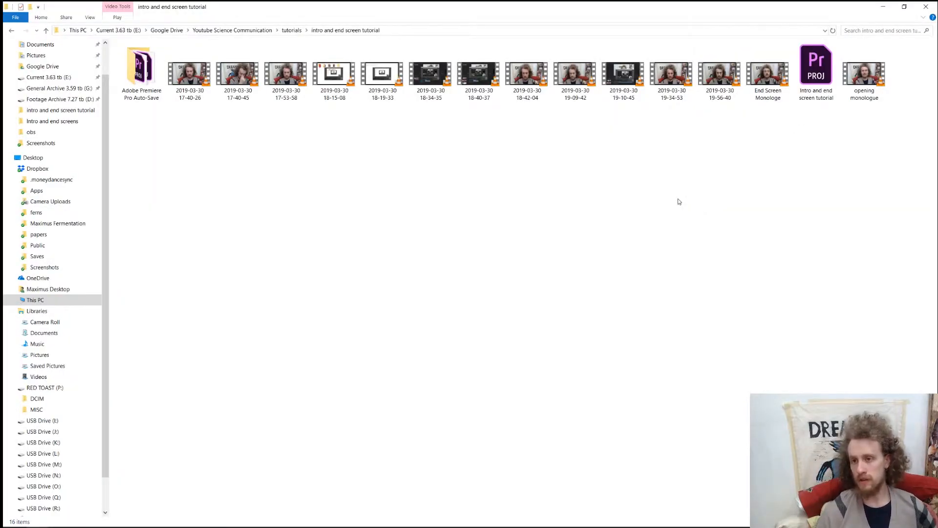
Add the End Screen Monologe video from File Explorer to Premiere's main sequence after the opening monologue, and play from the join.
drag(766, 72, 553, 416)
key(alt+Tab)
scroll(563, 477, right, 5)
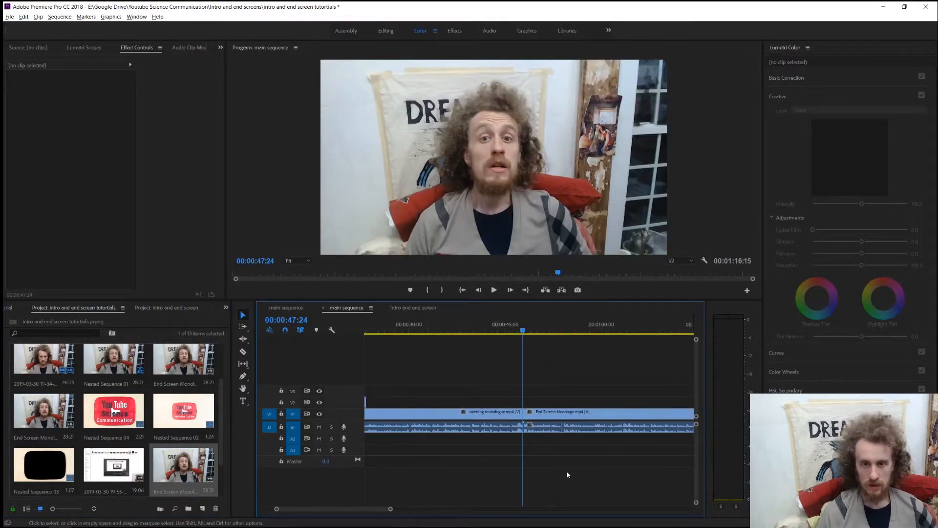
key(space)
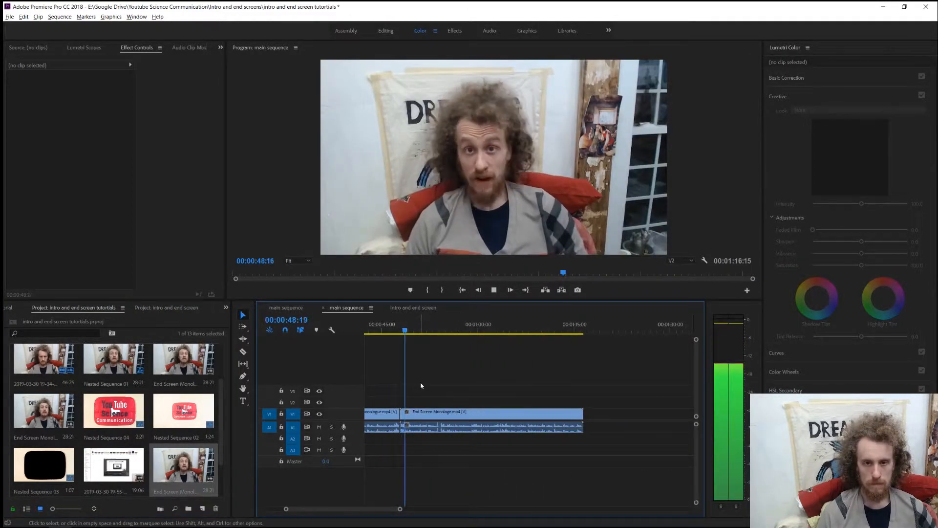
Copy the end-screen clips and text overlay from the Intro and end screen sequence into the main sequence at 00:00:50:03, above the end monologue.
click(407, 307)
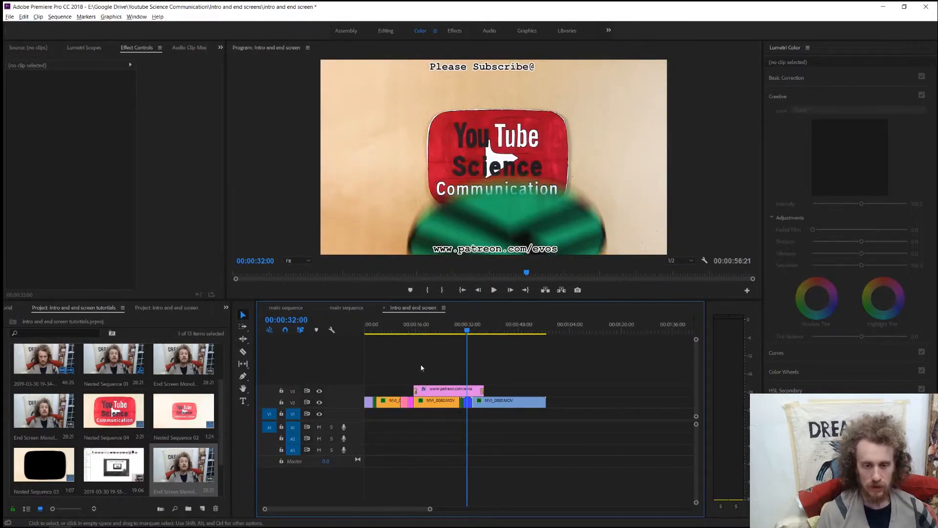
drag(398, 350, 500, 364)
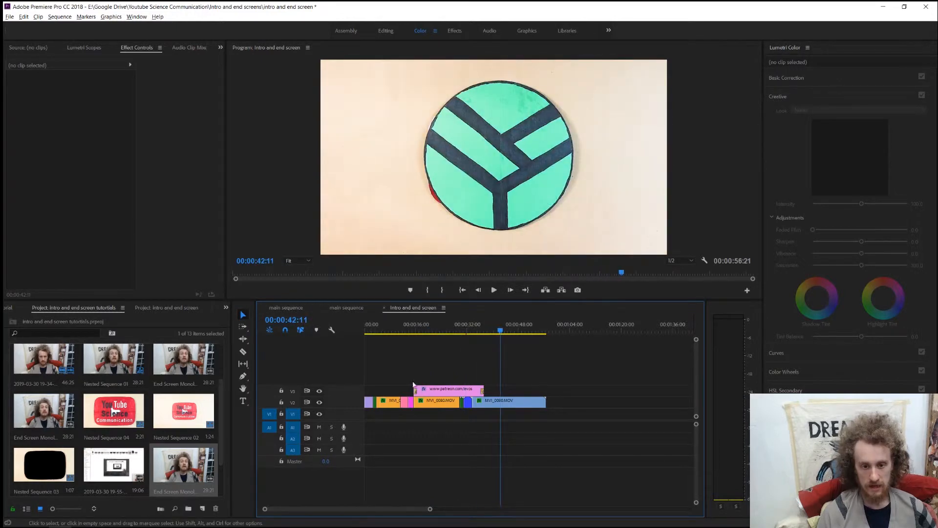
drag(413, 380, 498, 413)
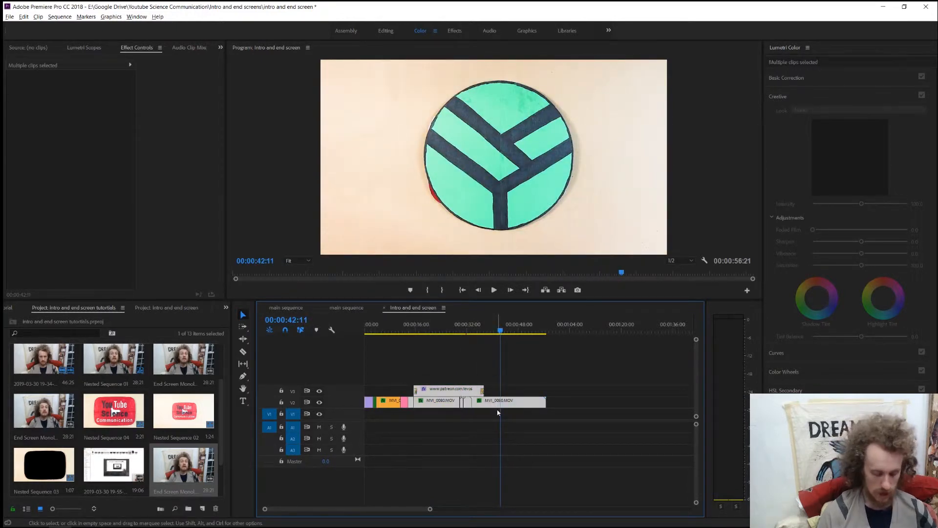
click(346, 308)
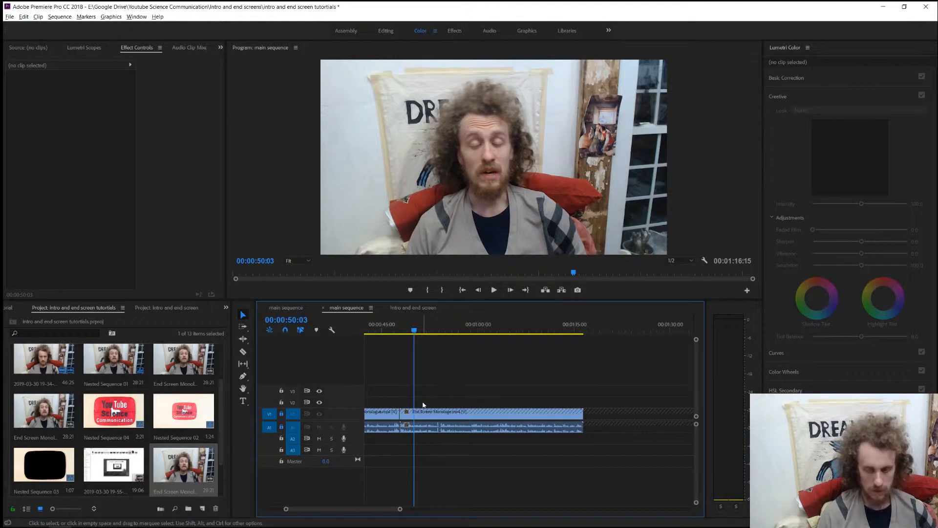
key(ctrl+v)
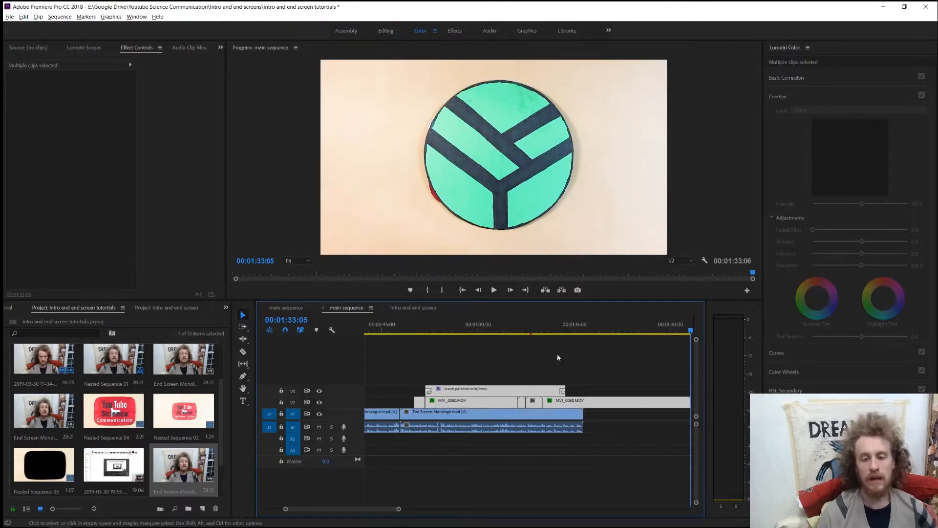
click(512, 364)
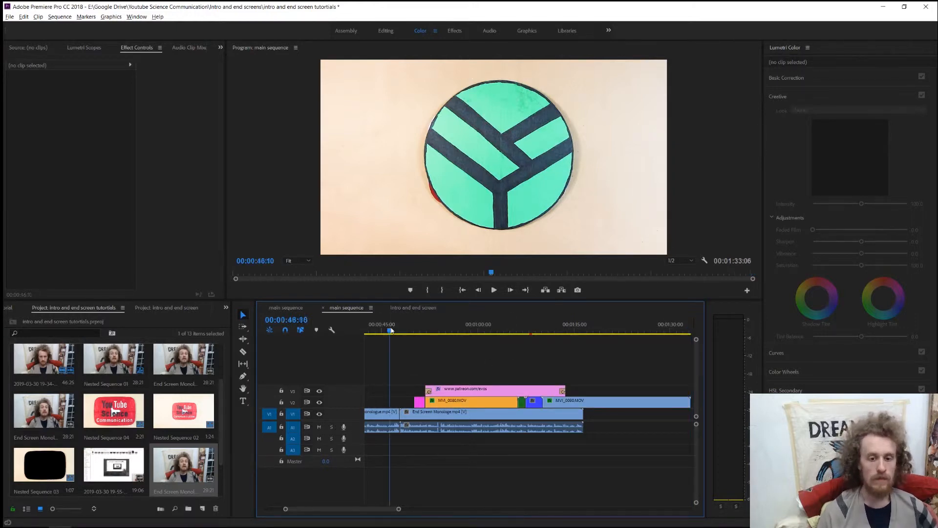
Play the start of the end screen repeatedly to check its framed-window transition and text against the end monologue.
key(equal)
key(equal)
click(569, 333)
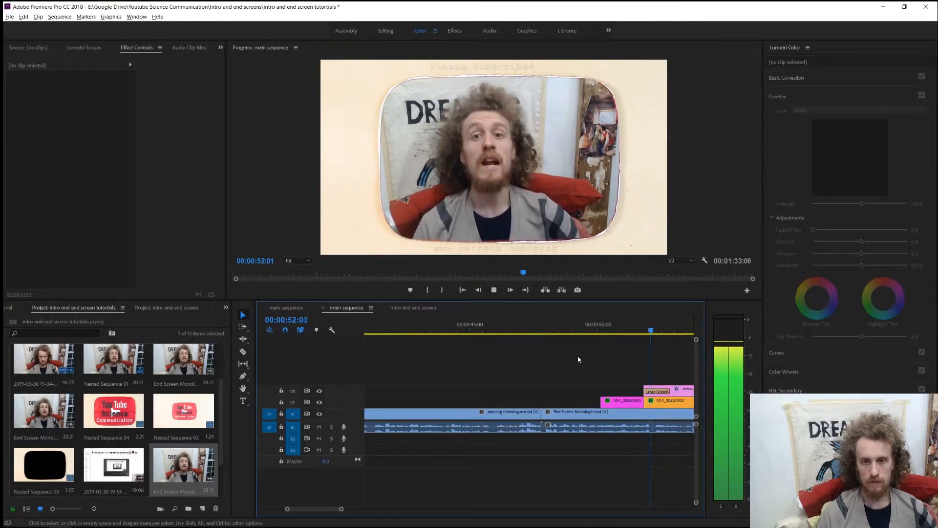
key(space)
key(minus)
key(minus)
key(minus)
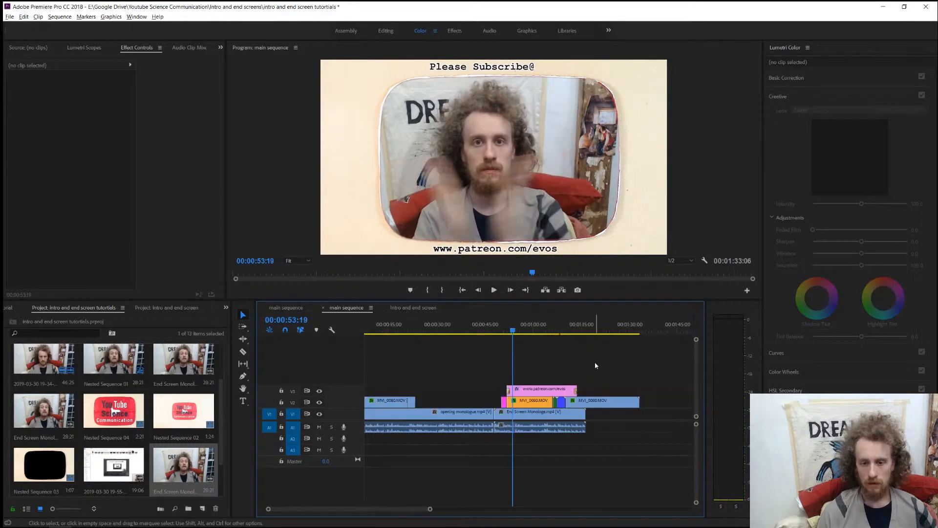
key(equal)
key(equal)
key(equal)
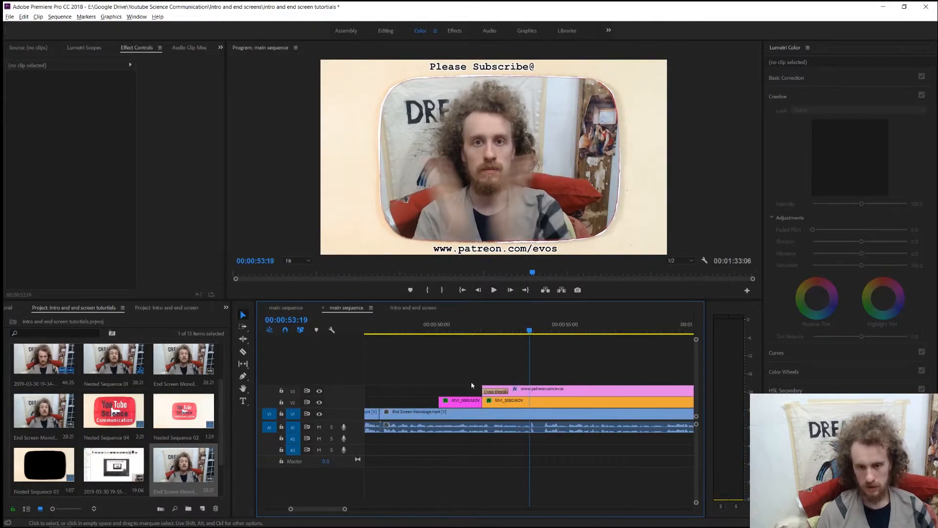
click(444, 332)
drag(444, 332, 530, 328)
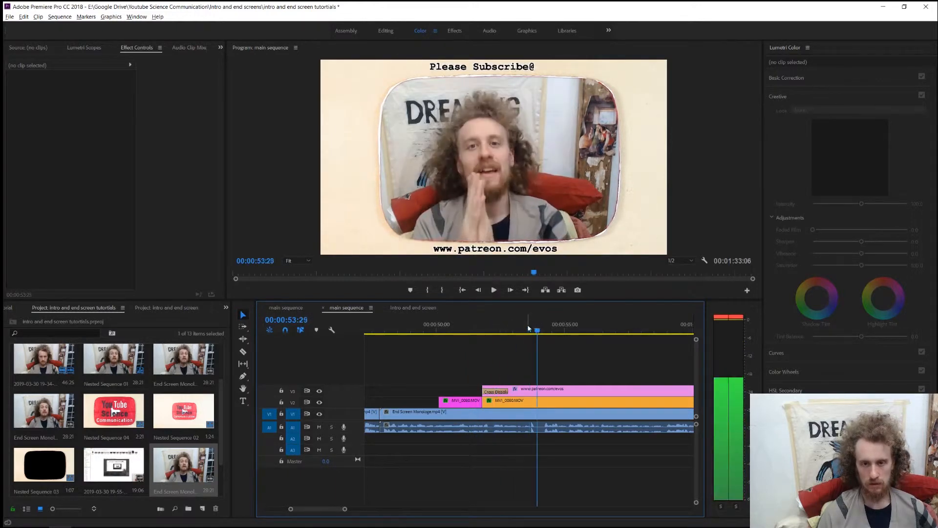
key(space)
Shift all the end-screen clips on V2 and V3 together about two seconds later.
key(minus)
key(minus)
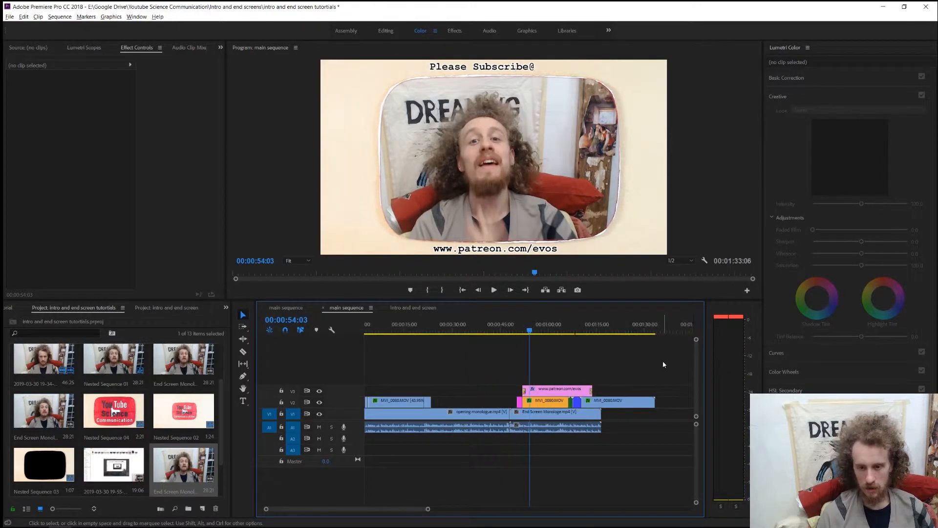
drag(664, 367, 508, 402)
key(equal)
key(equal)
key(equal)
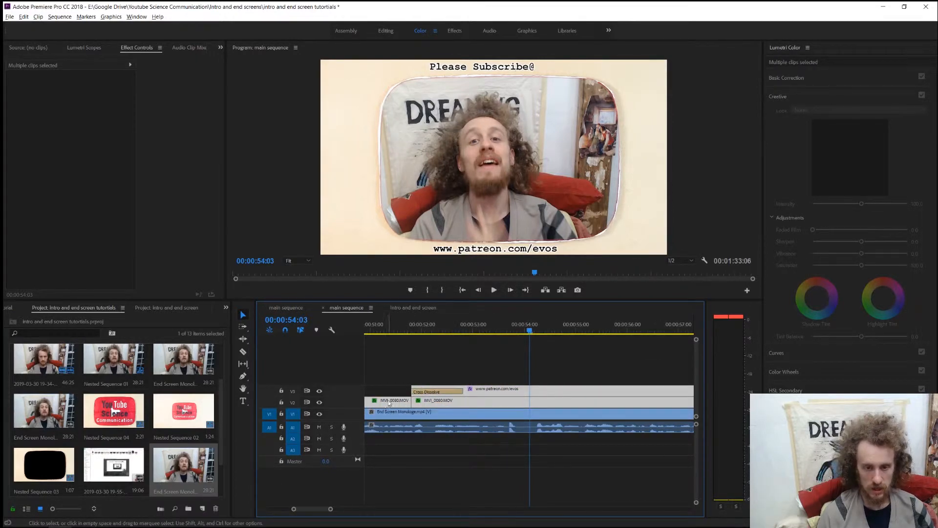
drag(404, 407, 498, 410)
click(477, 364)
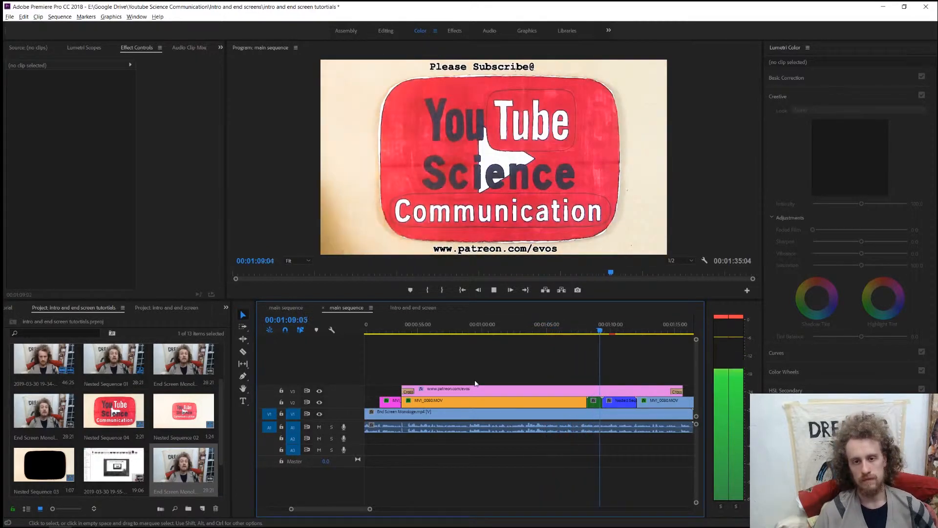
Set the playhead to 00:01:07:11 and shift the V2 clips following the framed-window clip about 21 seconds later.
key(space)
scroll(475, 384, down, 3)
click(501, 328)
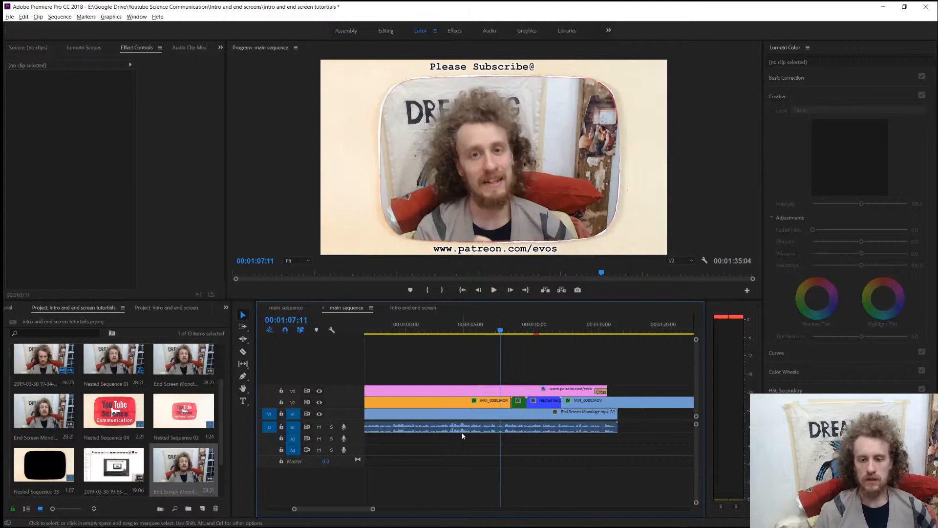
click(486, 402)
scroll(492, 375, up, 3)
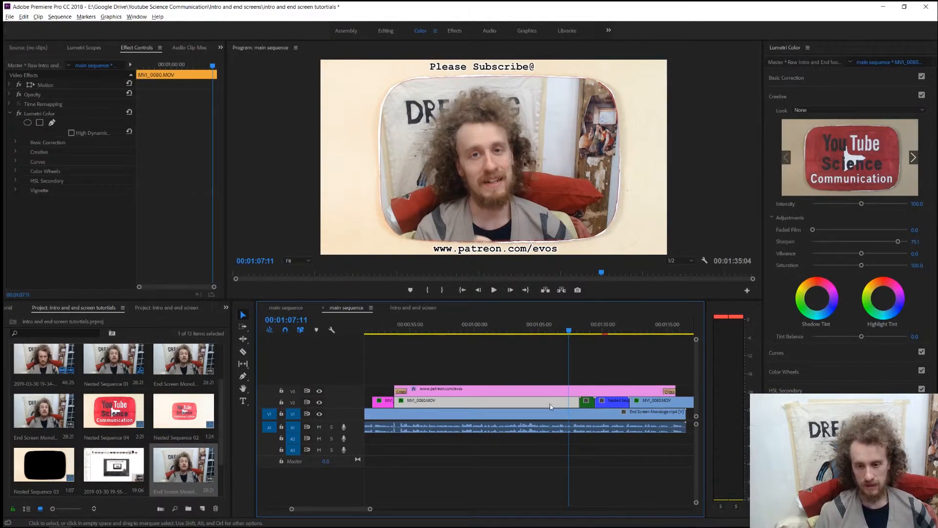
scroll(545, 360, down, 4)
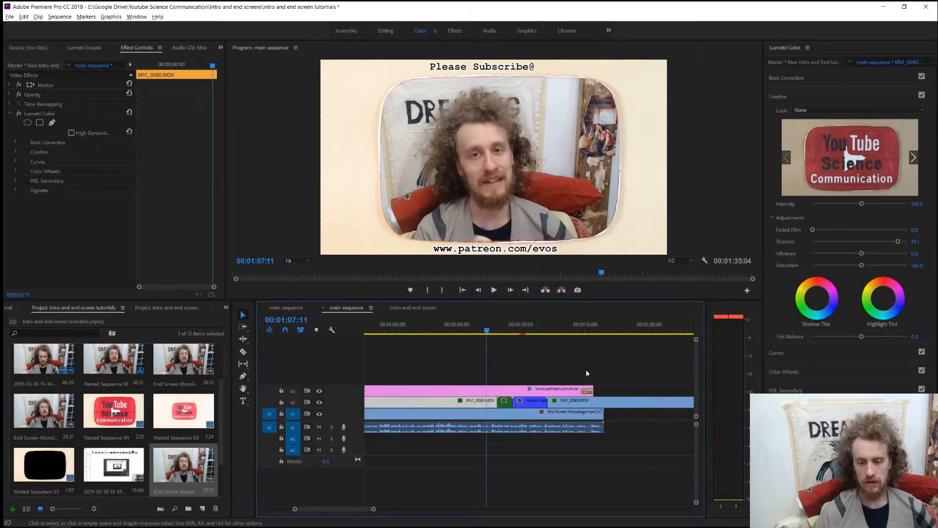
key(minus)
key(minus)
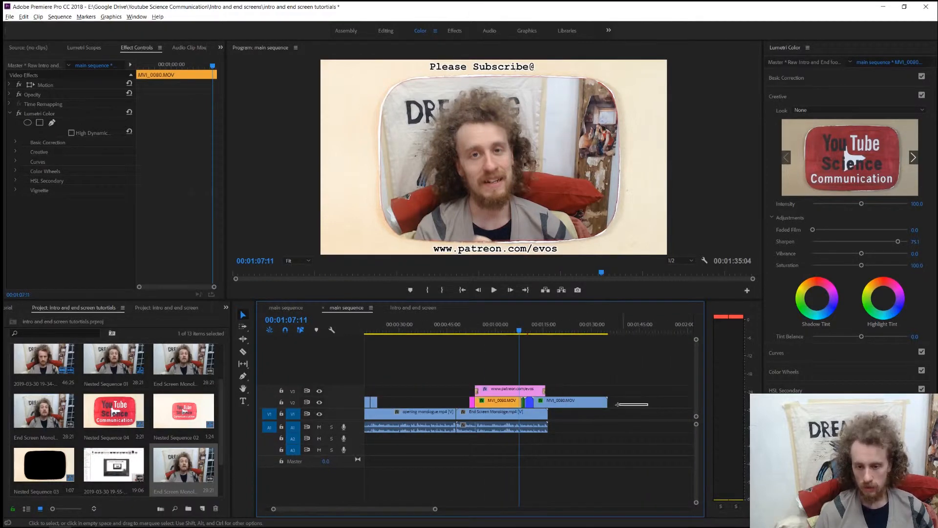
drag(617, 405, 526, 404)
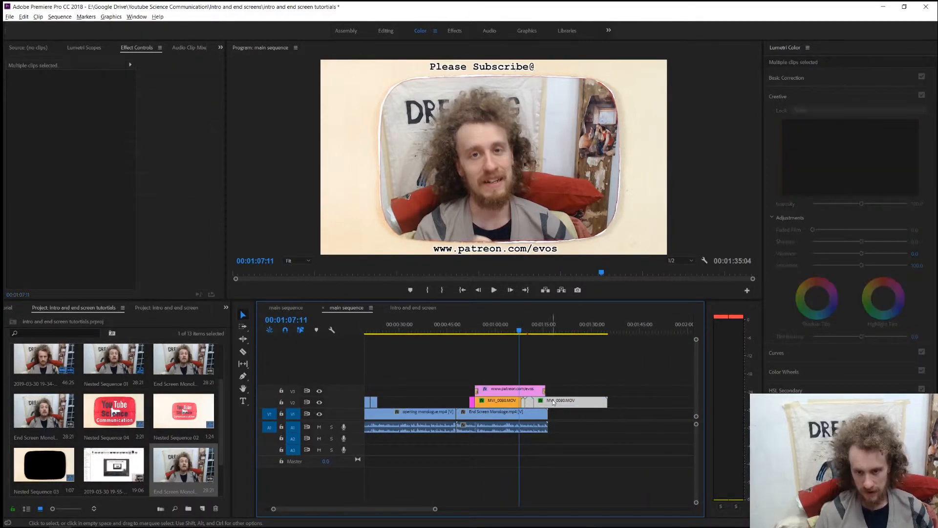
drag(599, 403, 625, 402)
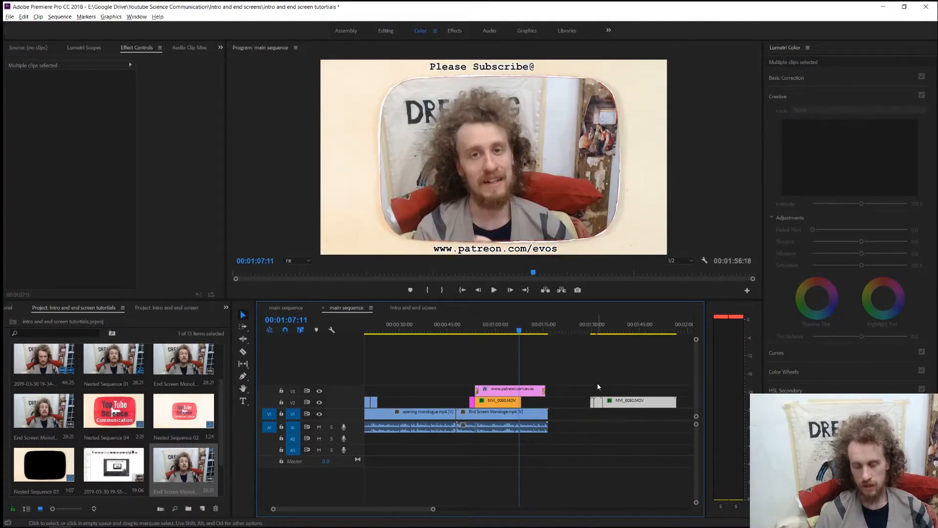
Rate-stretch the end of the framed-window clip MVI_0080.MOV on V2 to meet the end of the end monologue.
key(equal)
key(equal)
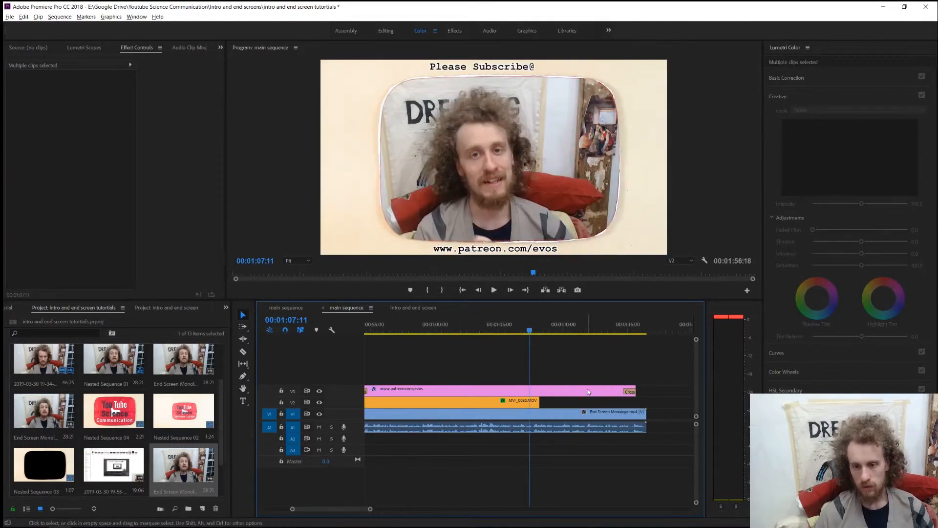
click(522, 404)
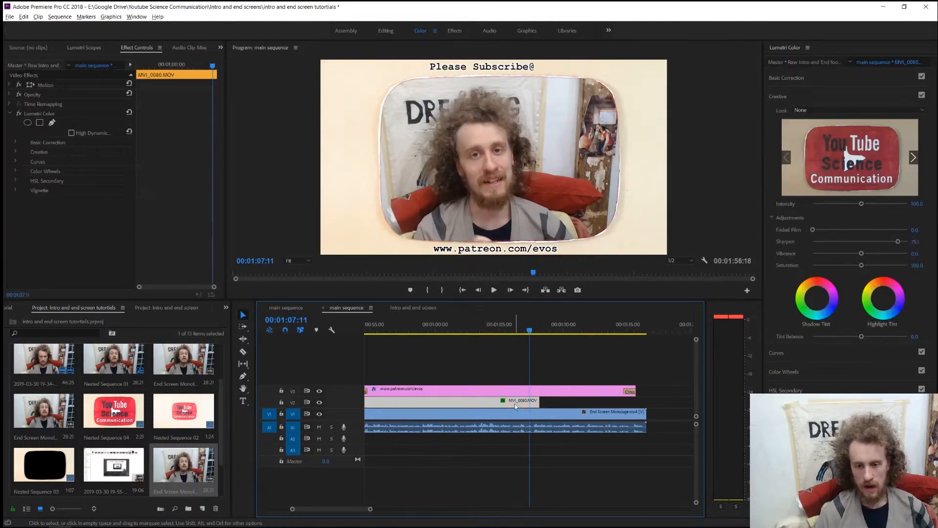
click(246, 343)
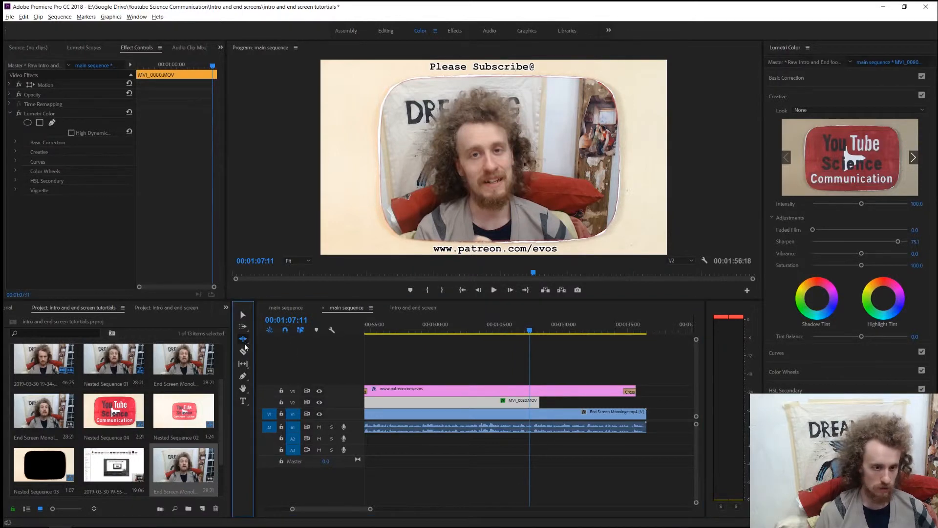
click(246, 348)
click(269, 361)
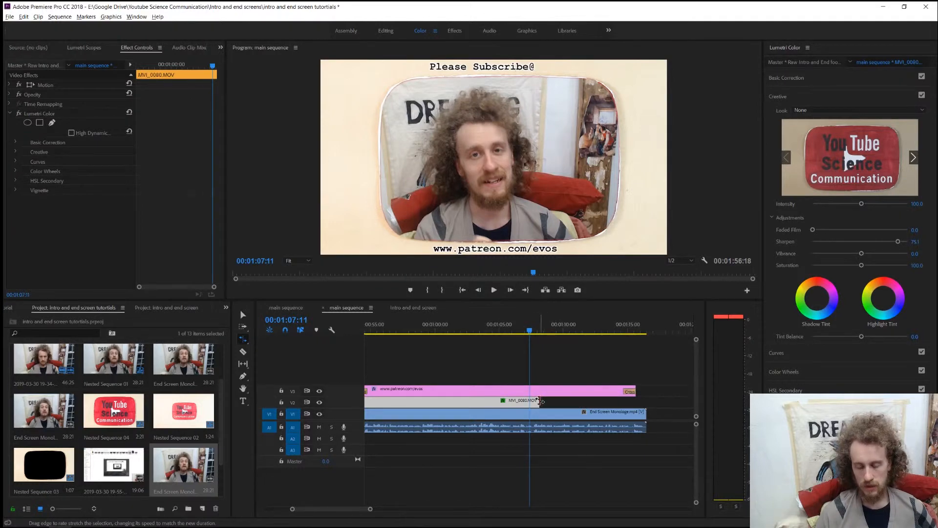
drag(539, 401, 578, 401)
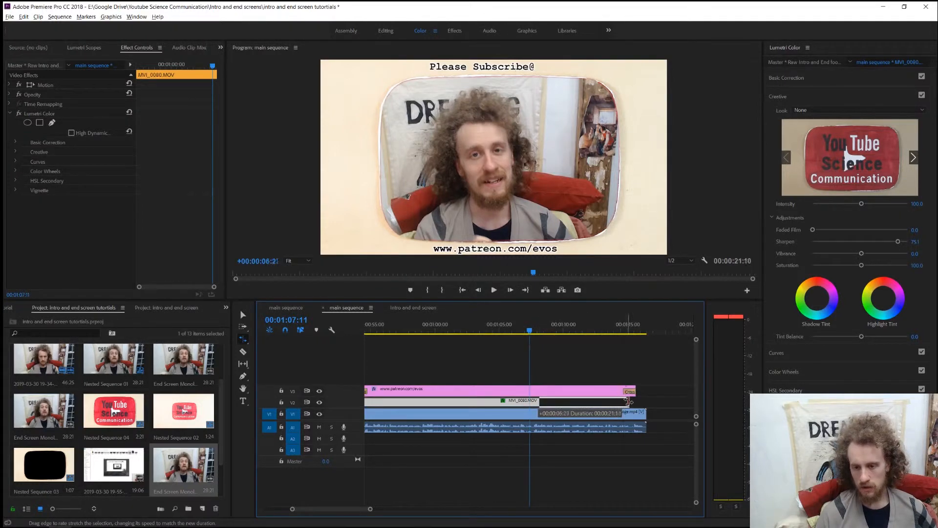
drag(639, 401, 647, 401)
click(594, 370)
key(space)
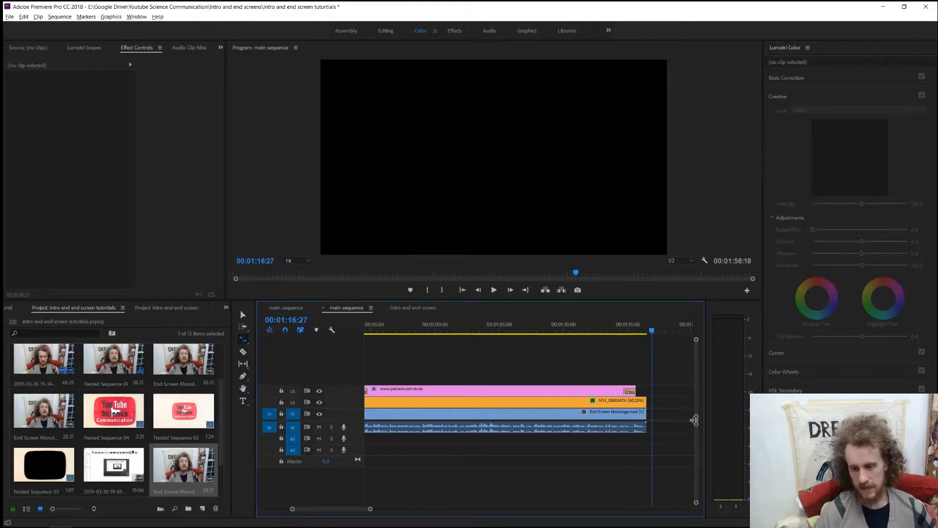
Move the Nested Sequence 03 clip on V2 directly after the stretched framed-window clip and play across the join.
key(minus)
key(equal)
key(equal)
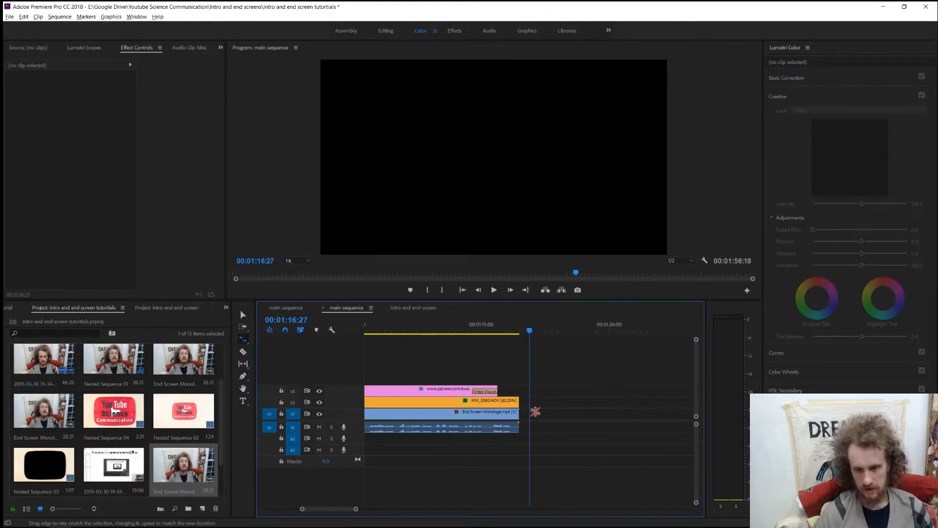
key(minus)
key(minus)
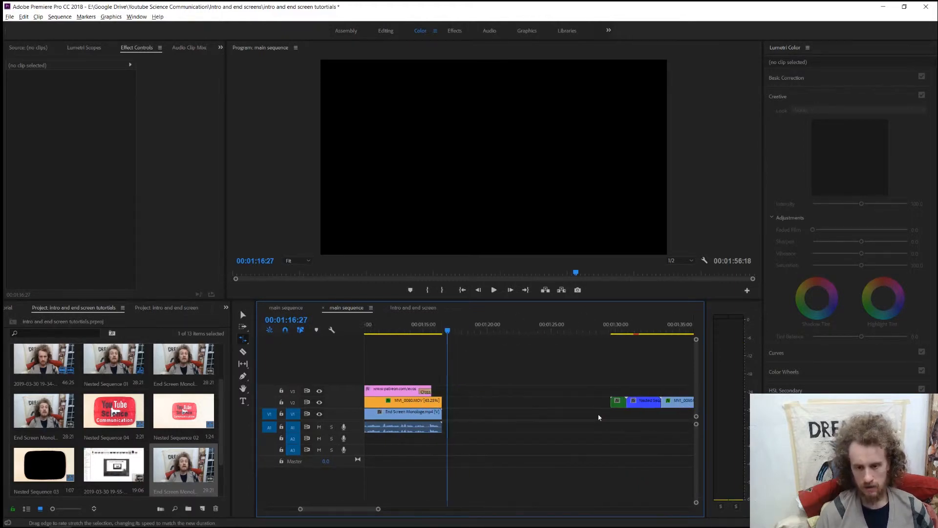
key(v)
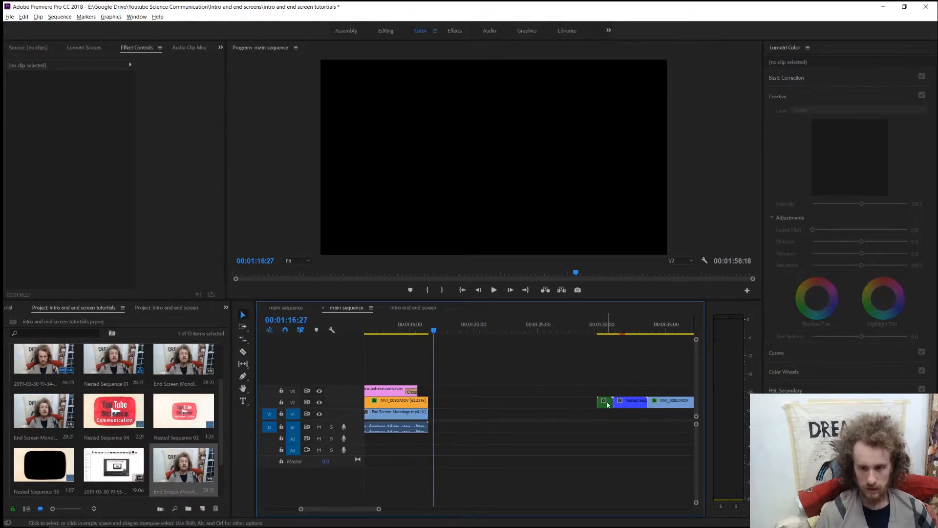
drag(608, 404, 439, 402)
click(423, 330)
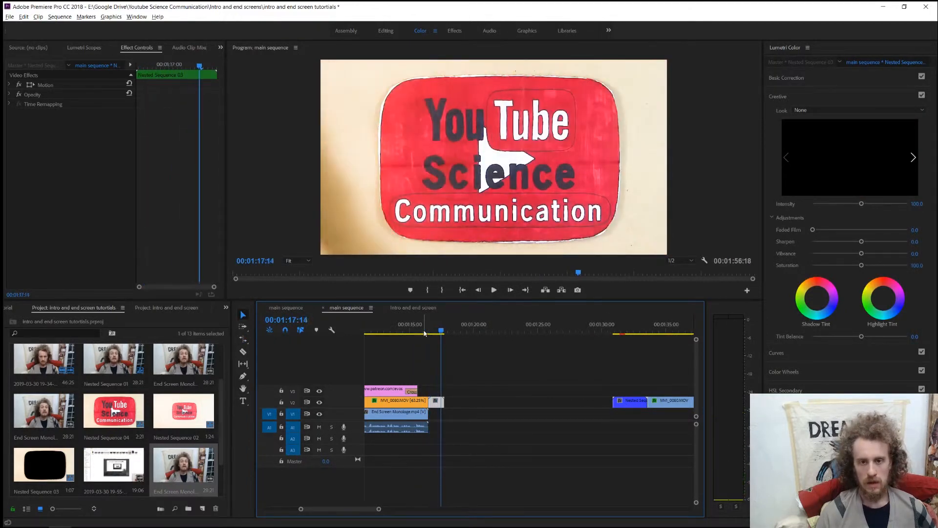
key(space)
Rate-stretch the framed-window clip to end at about 00:01:15:08 and butt Nested Sequence 03 against it, finishing with the monologue.
key(=)
key(=)
key(=)
scroll(512, 423, up, 2)
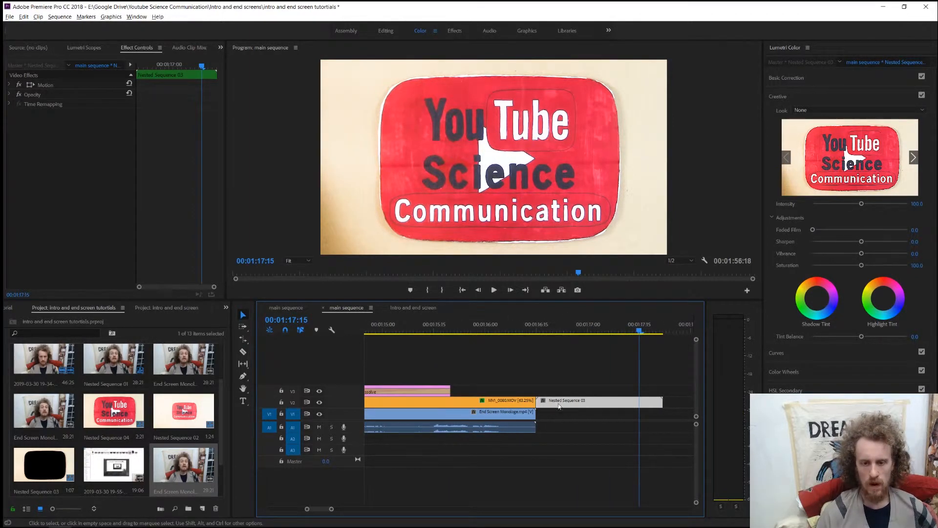
key(r)
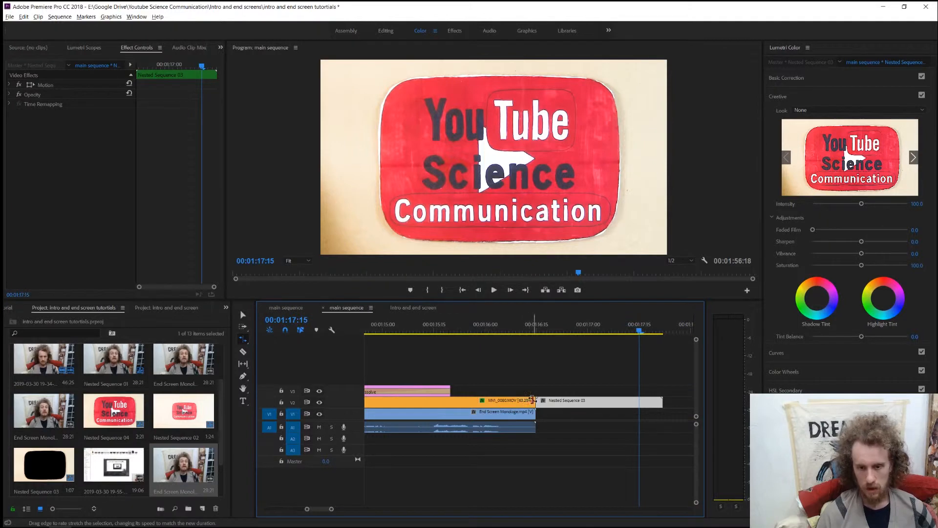
drag(536, 401, 406, 400)
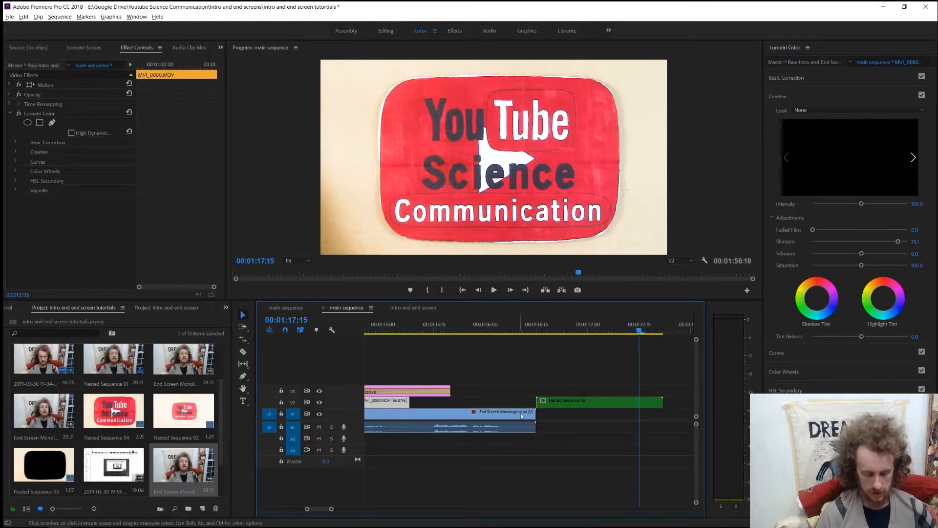
drag(555, 407, 437, 400)
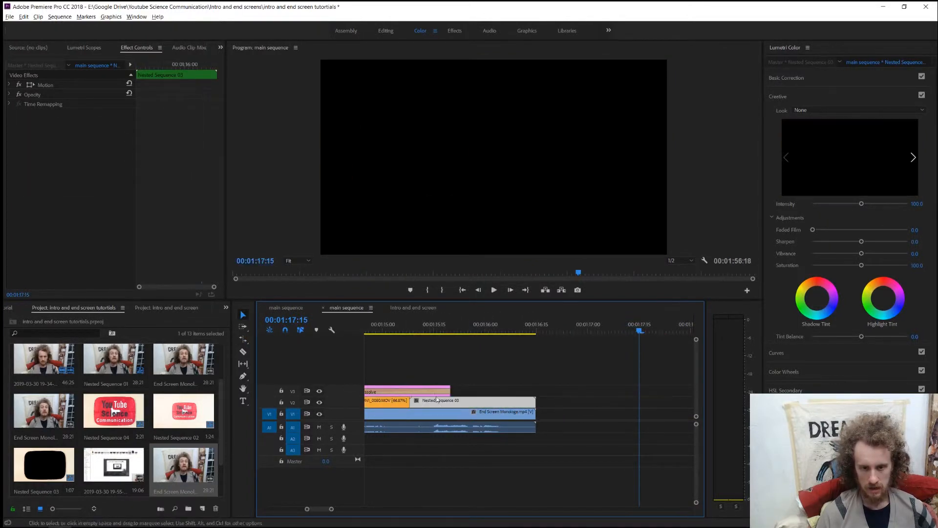
scroll(573, 395, up, 3)
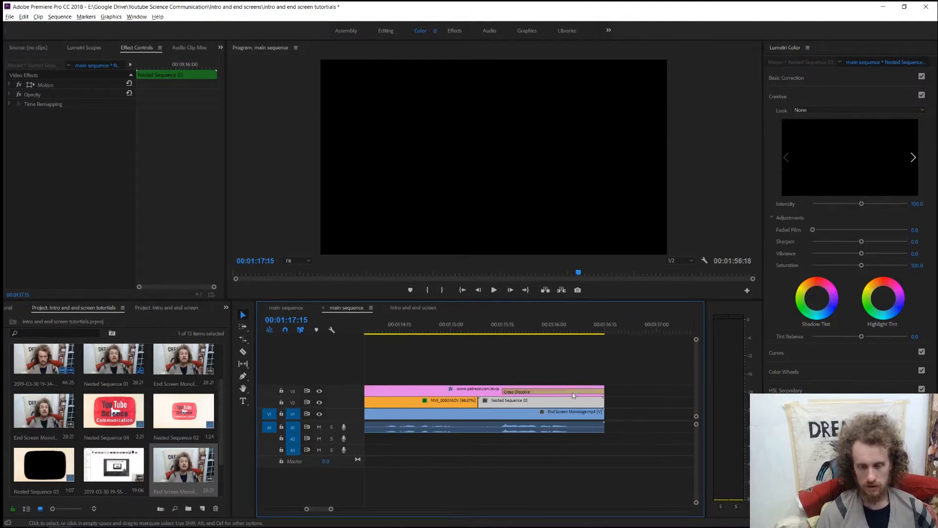
scroll(524, 368, down, 3)
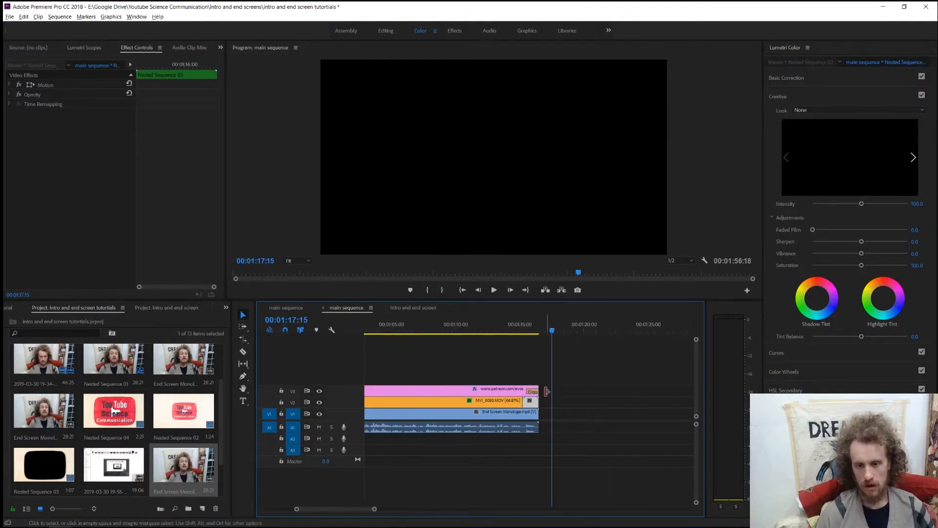
drag(533, 388, 665, 389)
scroll(576, 401, up, 9)
Play the last seconds of the end monologue to check the timing of the logo covering the framed window.
click(517, 334)
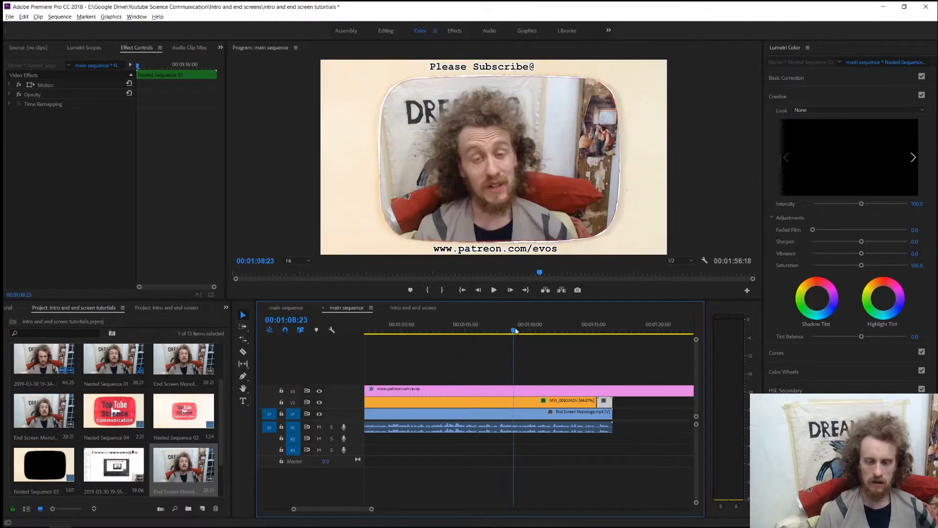
key(space)
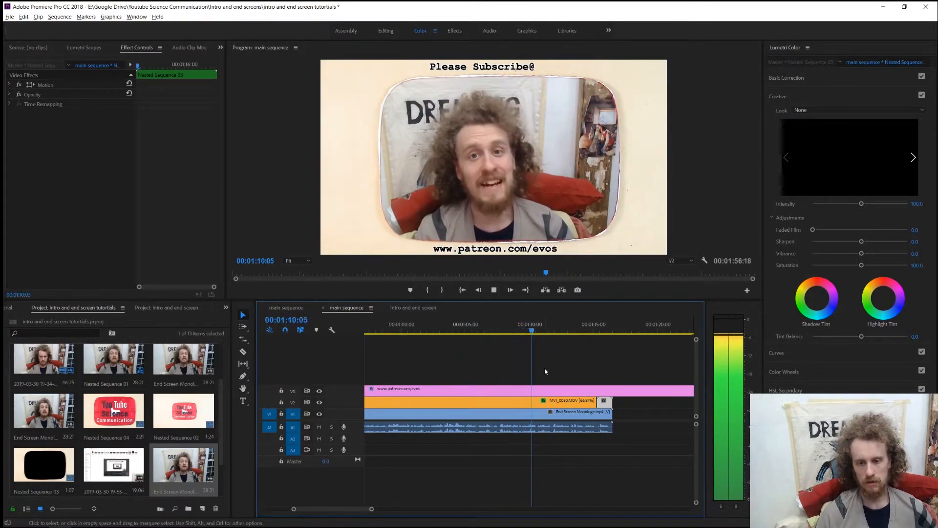
click(601, 371)
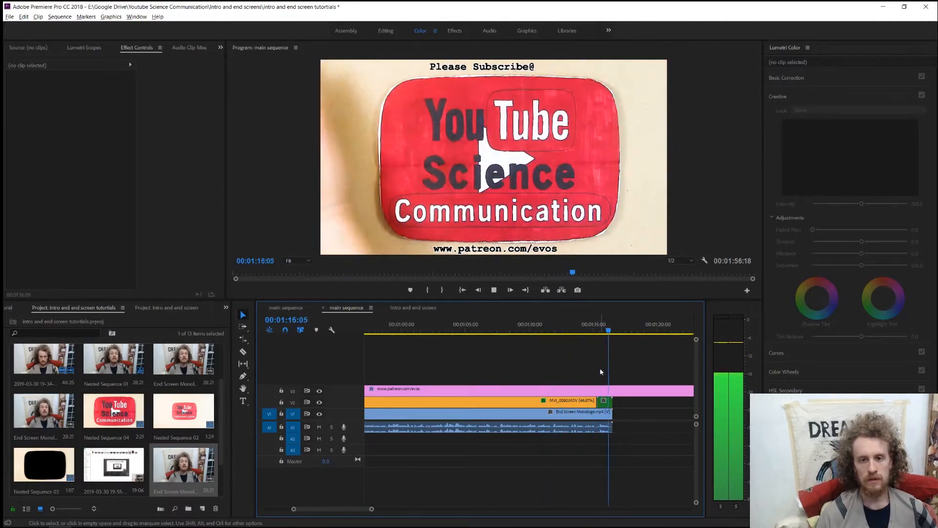
key(space)
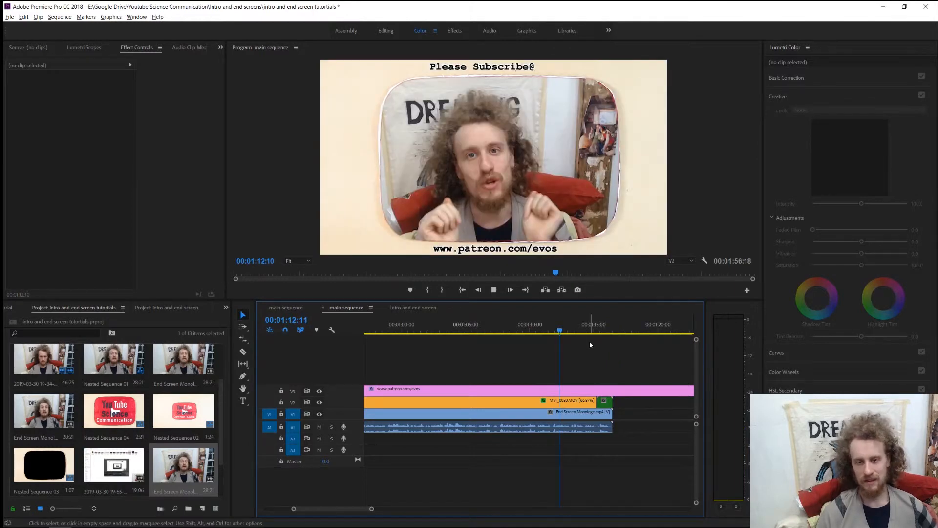
key(space)
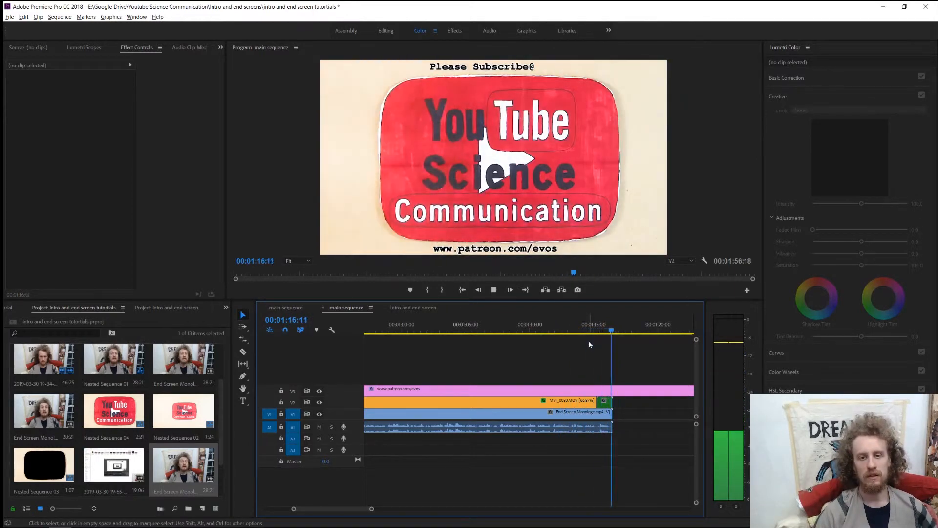
key(space)
Move the remaining V2 clips, Nested Sequence 04 and MVI_0080.MOV, together to directly after Nested Sequence 03.
key(minus)
key(minus)
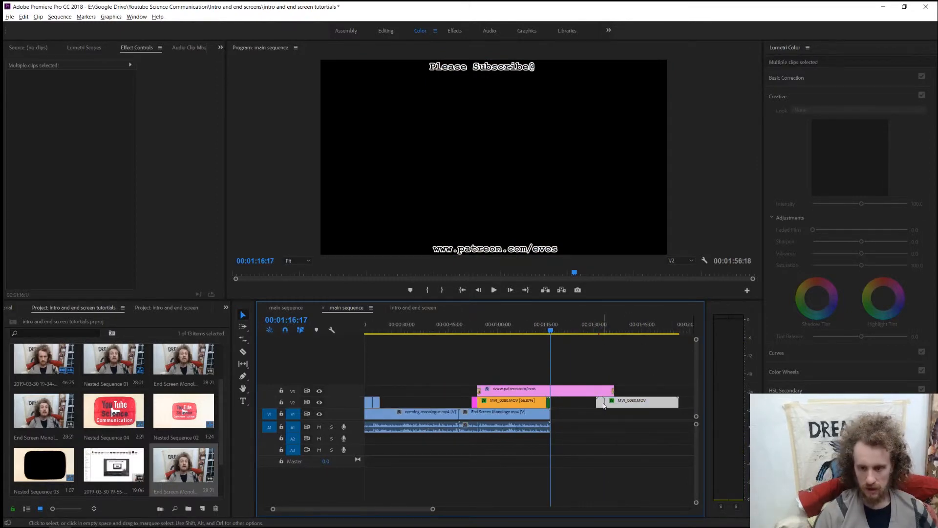
drag(600, 406, 555, 405)
Play the join after Nested Sequence 03 and shift the following V2 clips two frames earlier to close the gap.
click(546, 329)
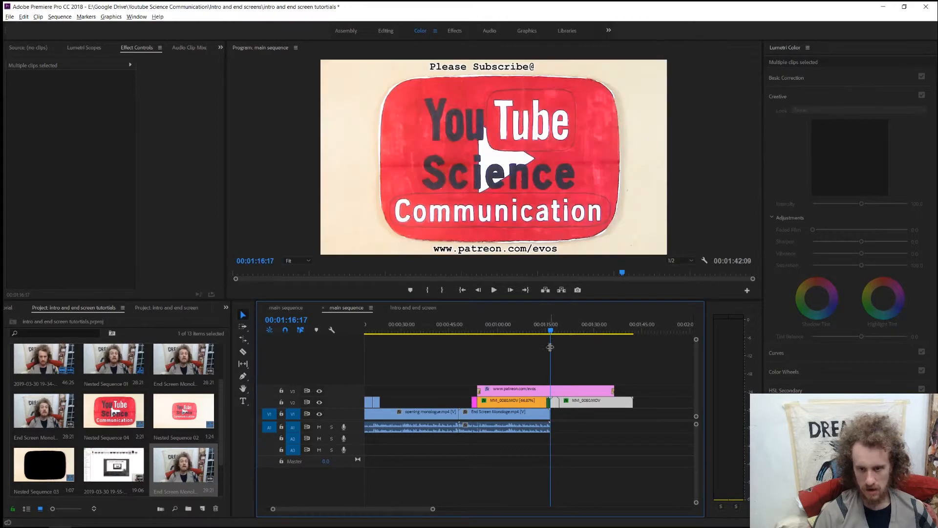
key(equal)
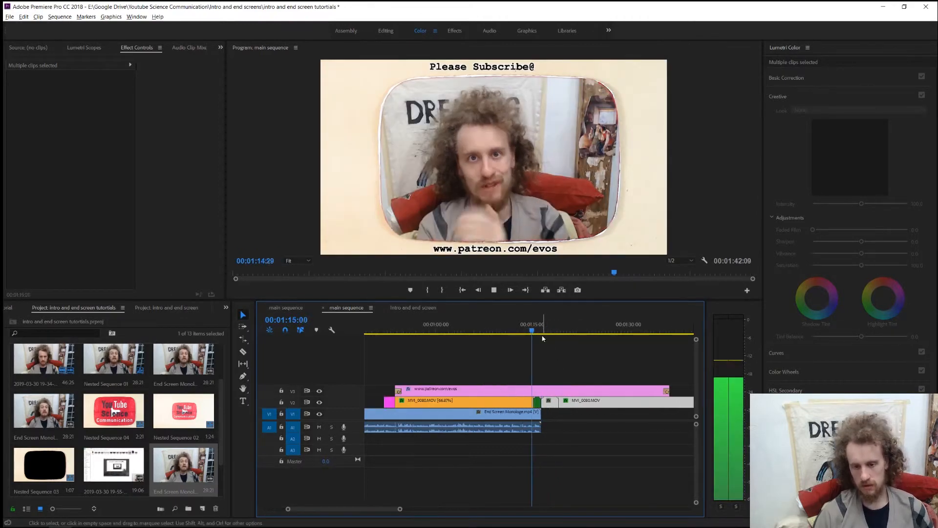
key(space)
key(equal)
key(equal)
key(equal)
key(equal)
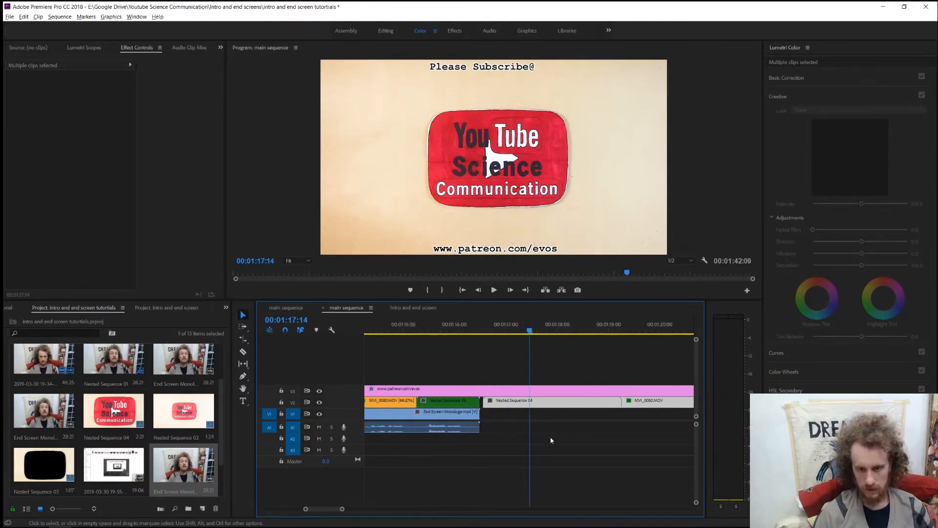
drag(475, 405, 471, 406)
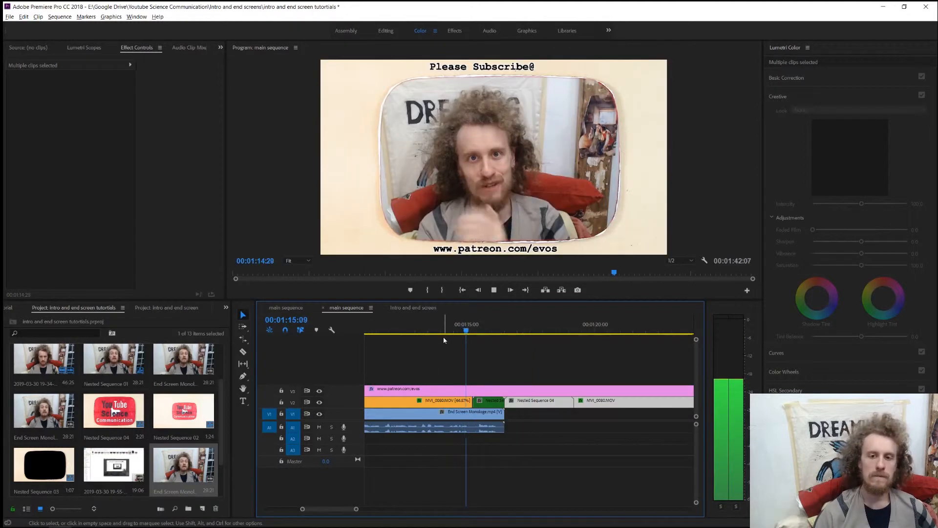
click(493, 84)
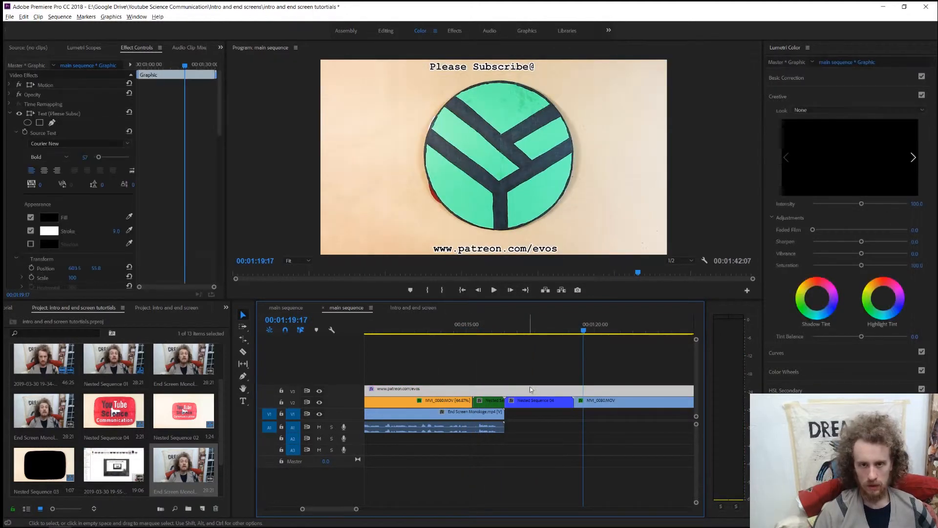
drag(489, 72, 503, 69)
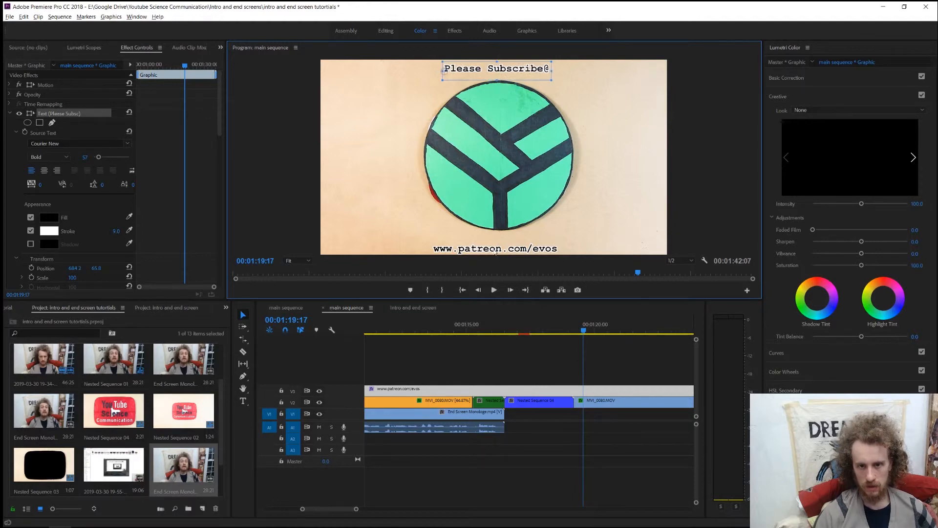
drag(495, 252, 505, 253)
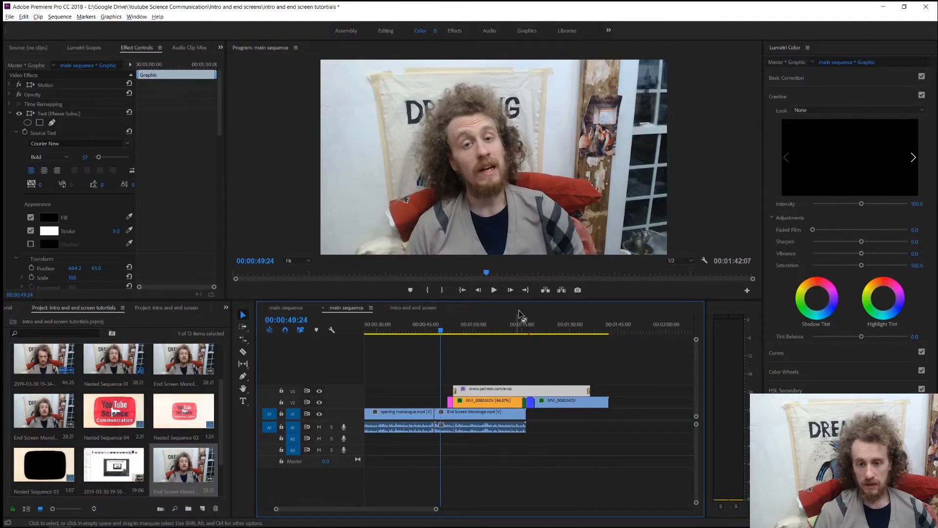
click(527, 327)
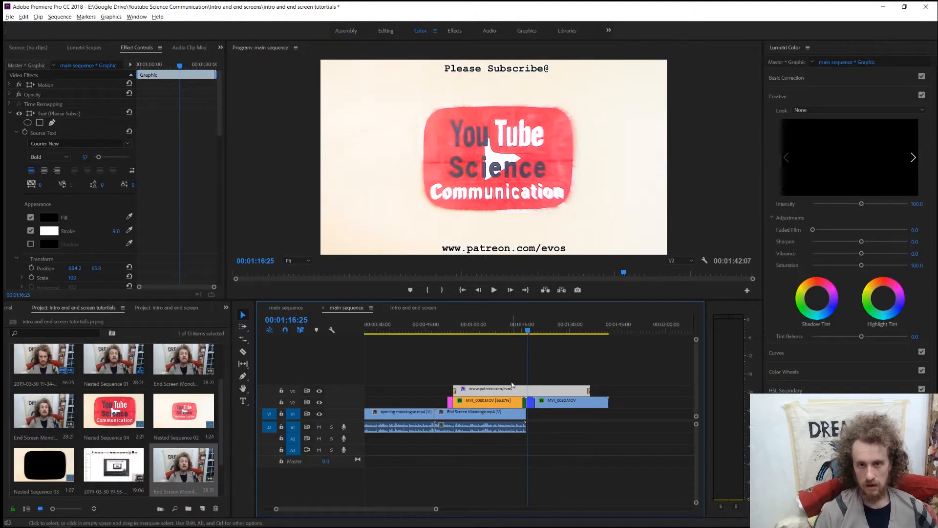
click(516, 70)
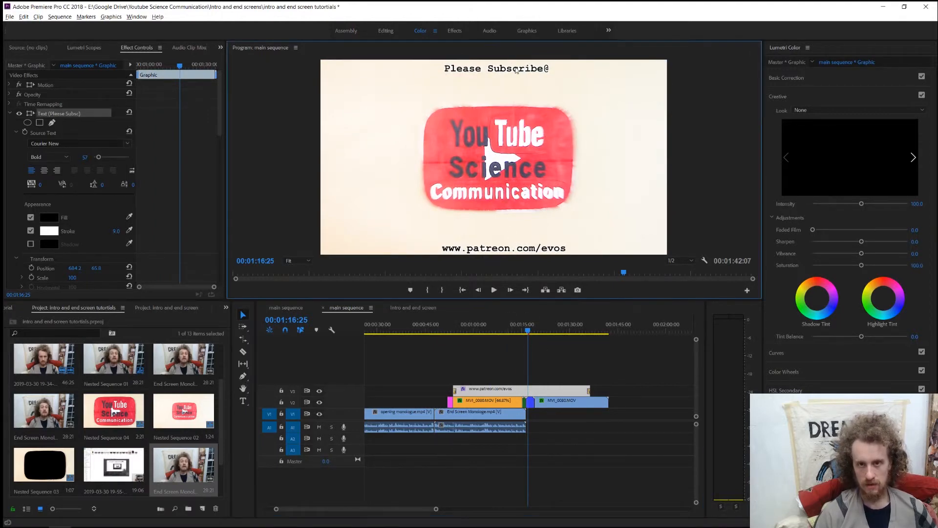
click(508, 251)
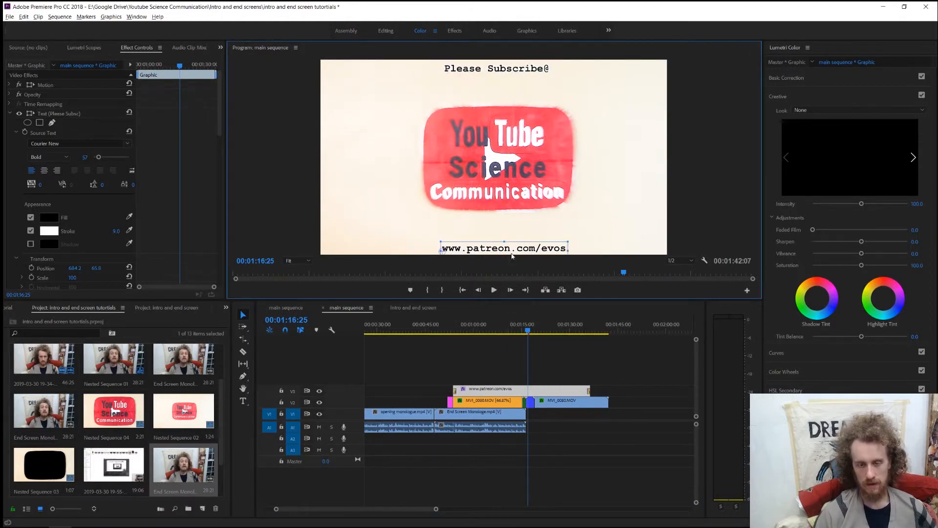
Review the end screen from 00:00:51:20 through the end of the text overlay at 00:01:36:15.
click(448, 329)
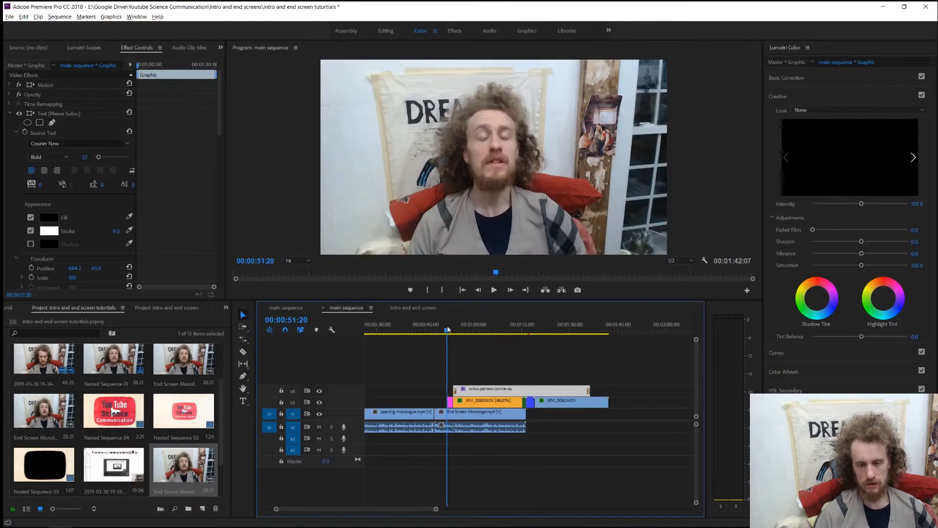
drag(448, 329, 518, 333)
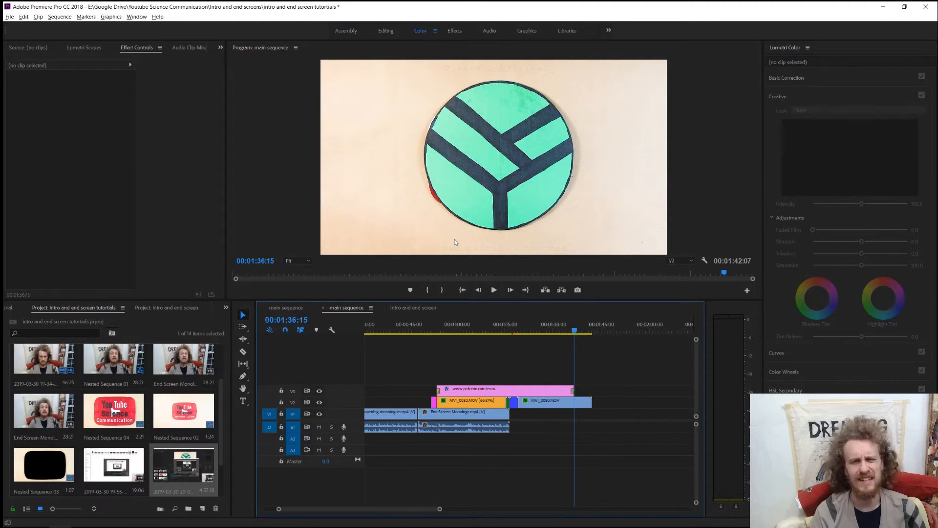
key(=)
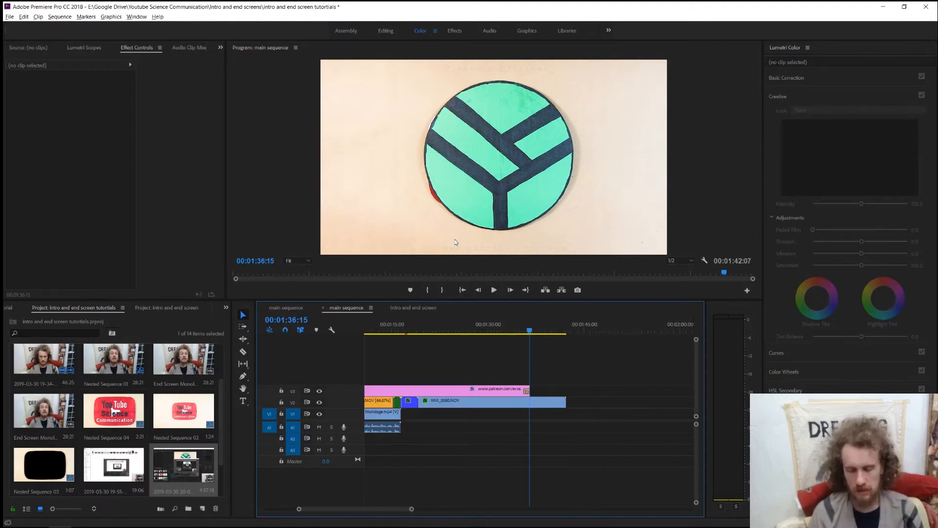
Play the main sequence from about 00:01:15:19 and park the playhead at the end of the end-screen monologue, 00:01:16:14.
click(402, 331)
drag(402, 332, 396, 333)
key(space)
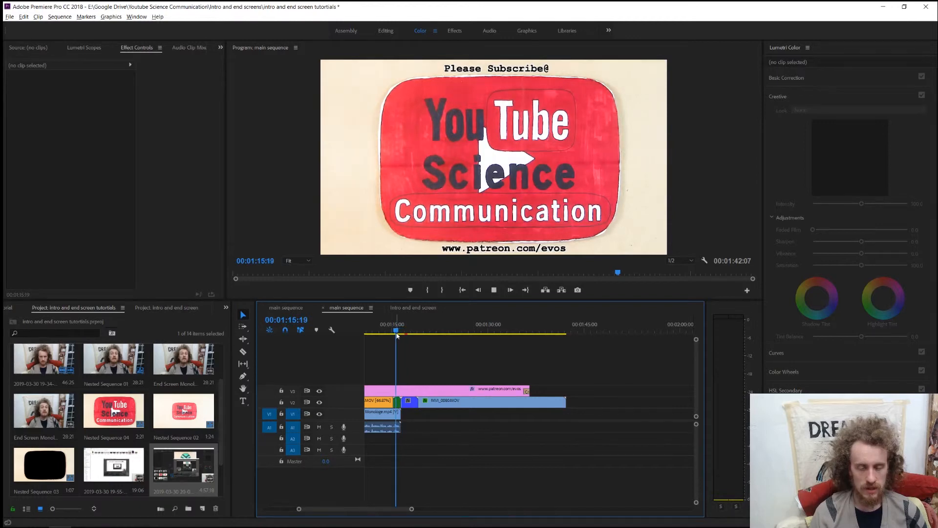
key(space)
key(=)
key(=)
key(=)
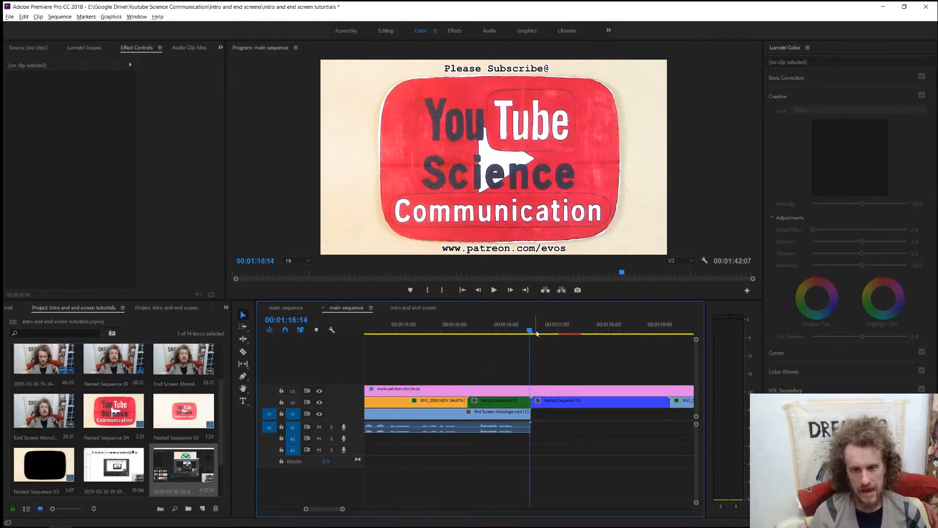
key(minus)
key(minus)
key(minus)
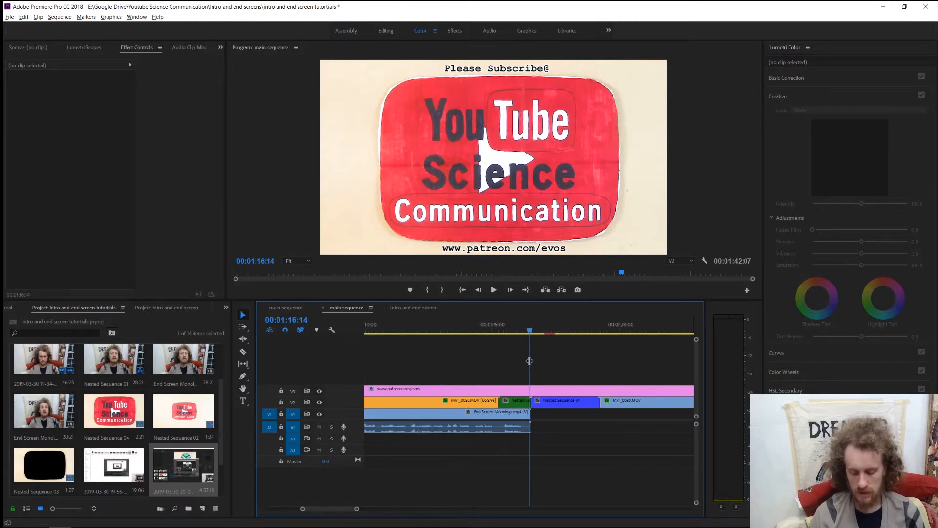
drag(529, 331, 593, 332)
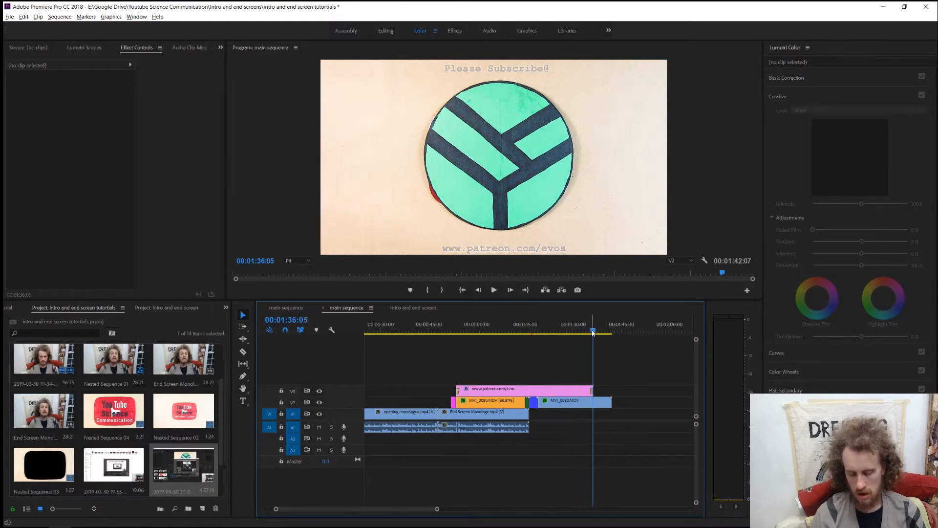
key(equal)
key(equal)
key(equal)
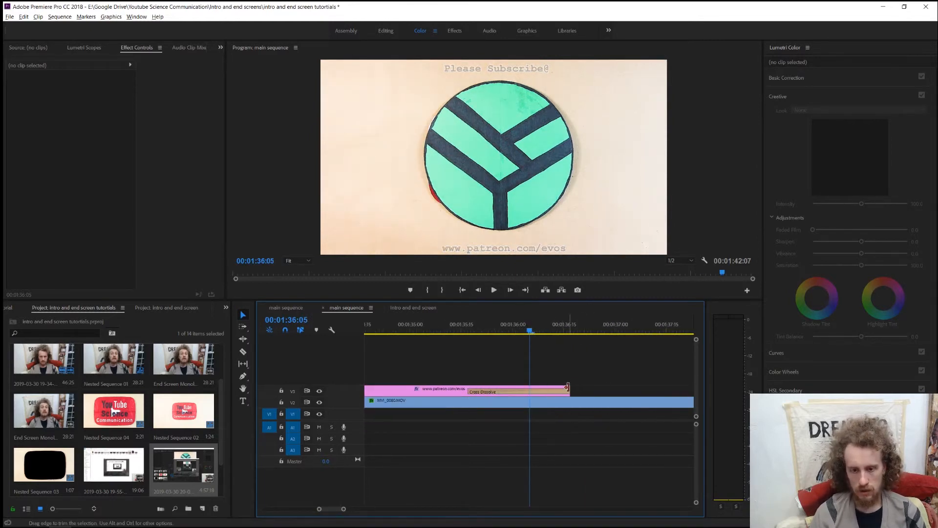
drag(569, 386, 523, 387)
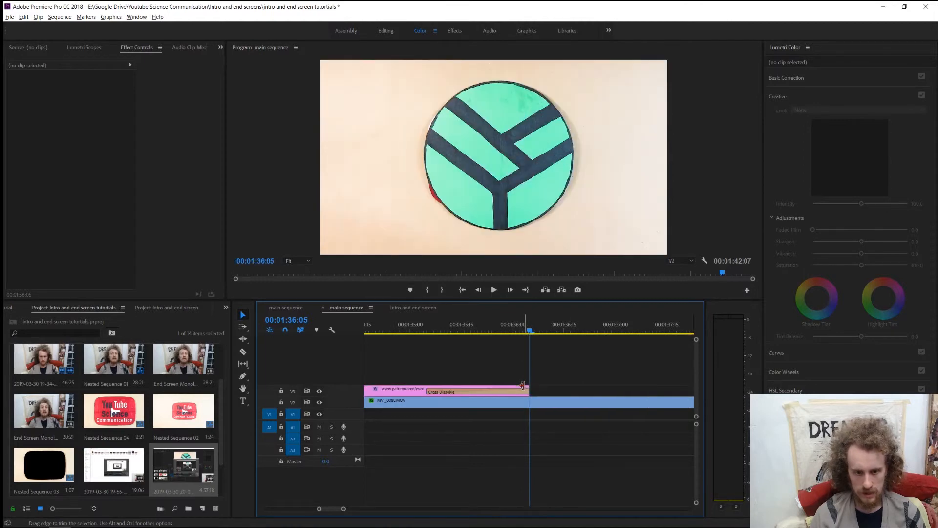
Split the last MVI_0080.MOV clip on V2 at 00:01:36:05 and delete the part after the cut.
key(c)
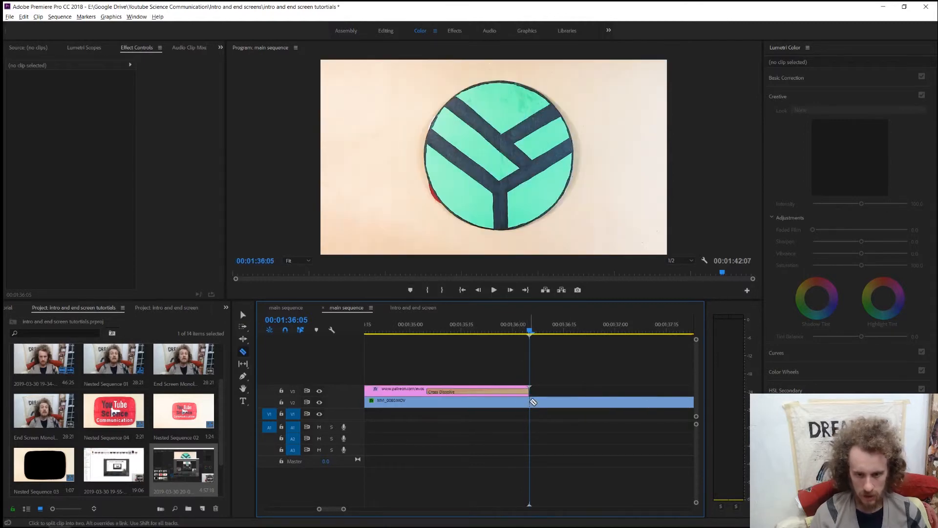
click(533, 402)
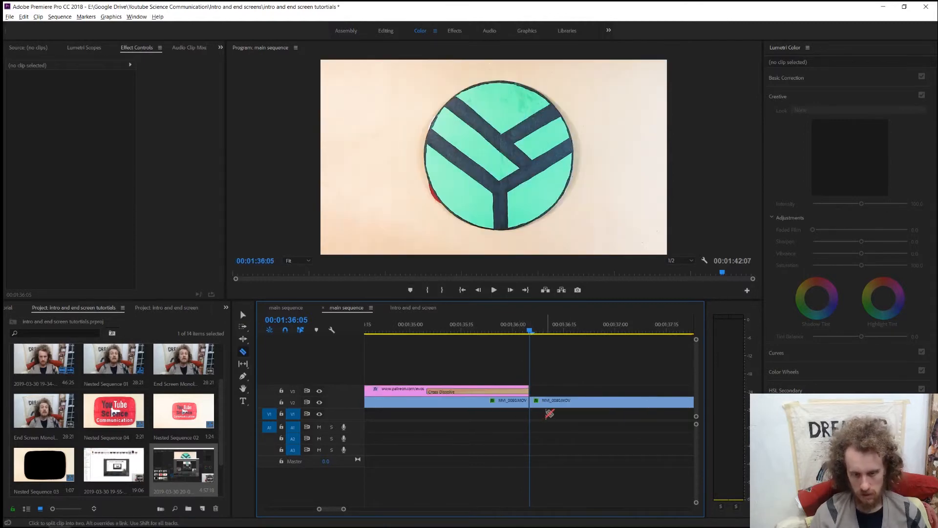
key(v)
click(564, 406)
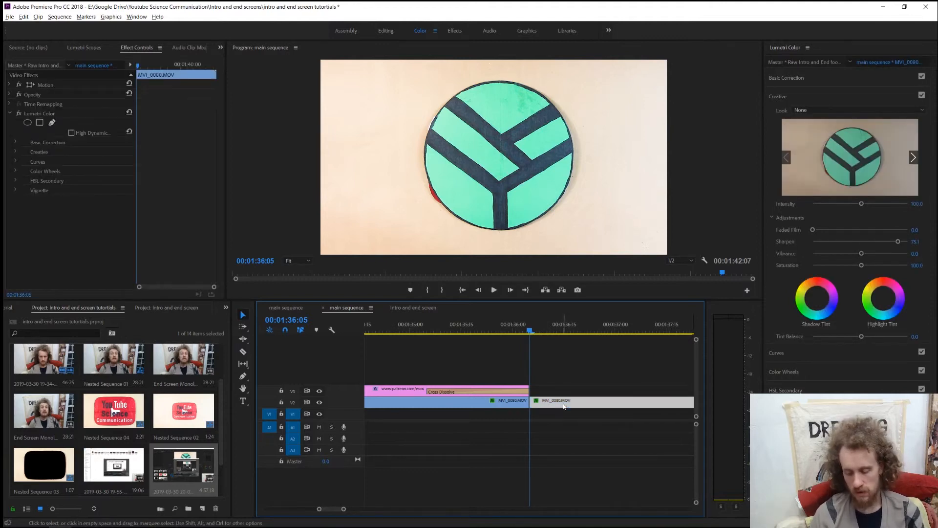
key(Delete)
key(minus)
key(minus)
key(minus)
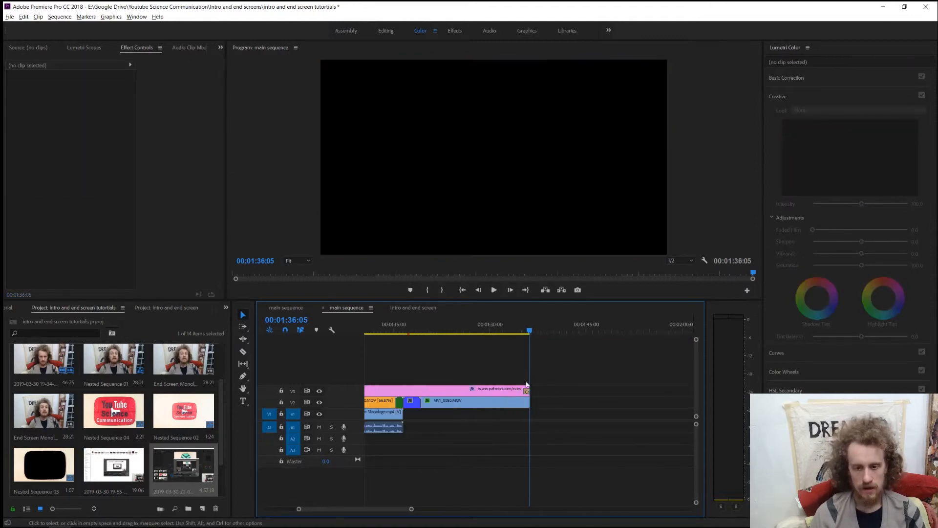
drag(405, 369, 504, 415)
scroll(411, 403, up, 3)
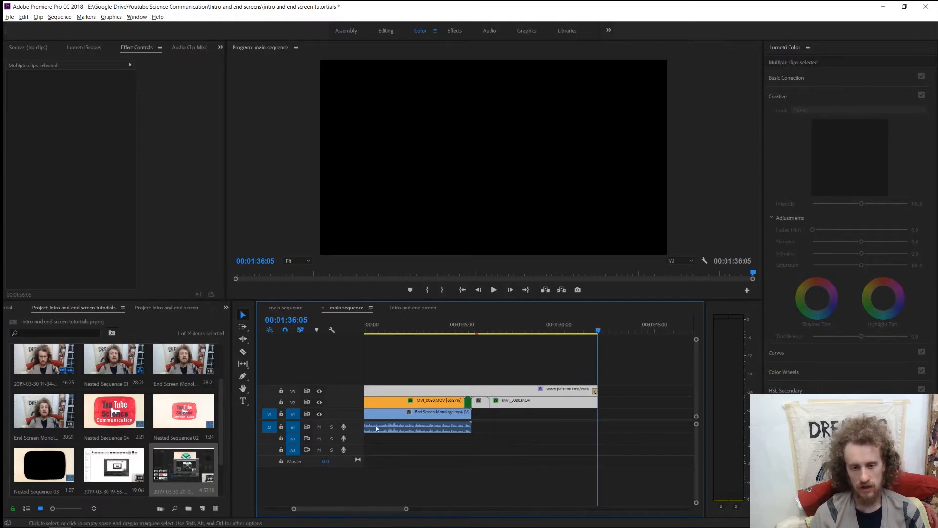
click(482, 374)
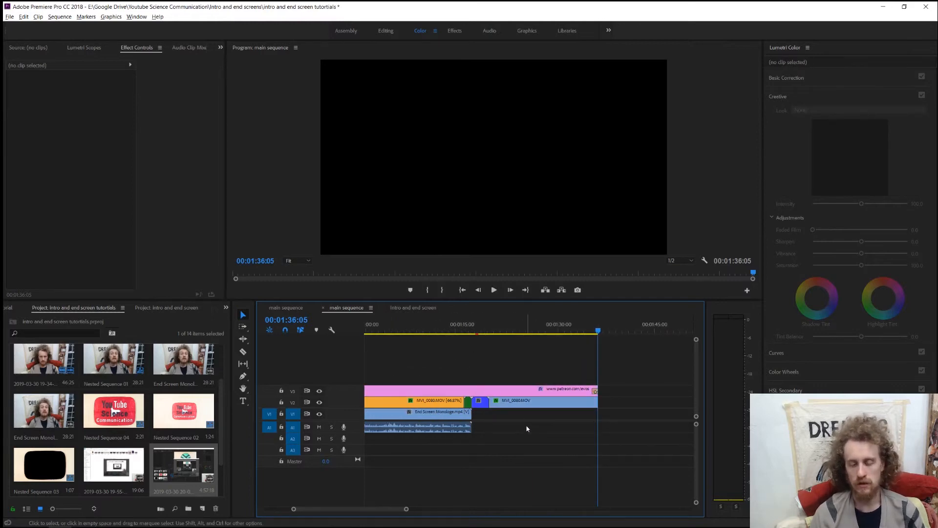